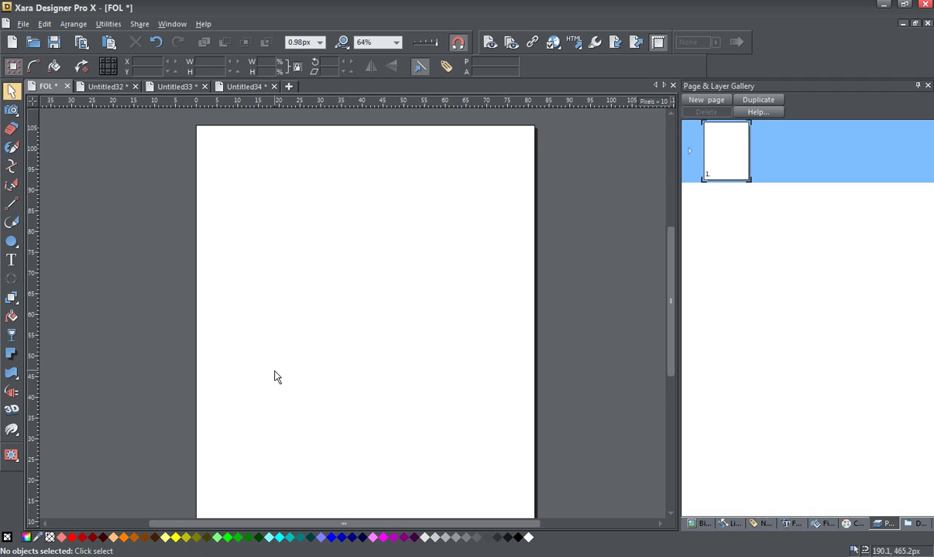
- Draw a roughly 200 px outline circle on the page with the Ellipse tool in Bounds mode
click(12, 244)
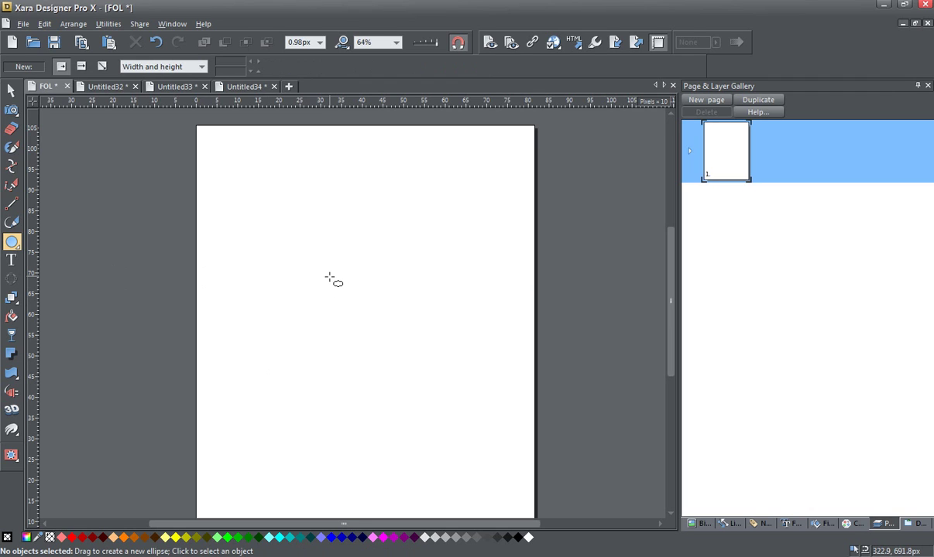
click(99, 65)
drag(322, 256, 398, 346)
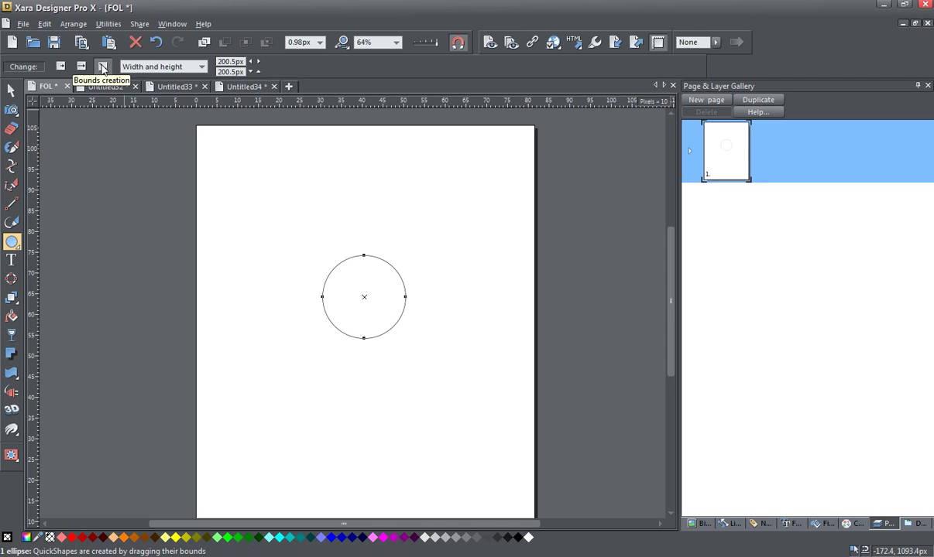
click(102, 66)
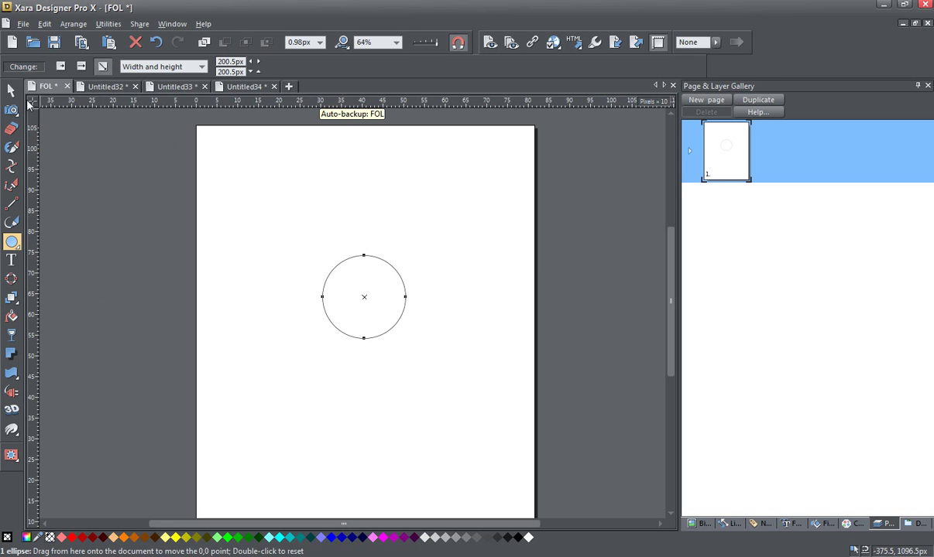
- Right-drag a copy of the circle upward about half its height so the two circles overlap
click(10, 91)
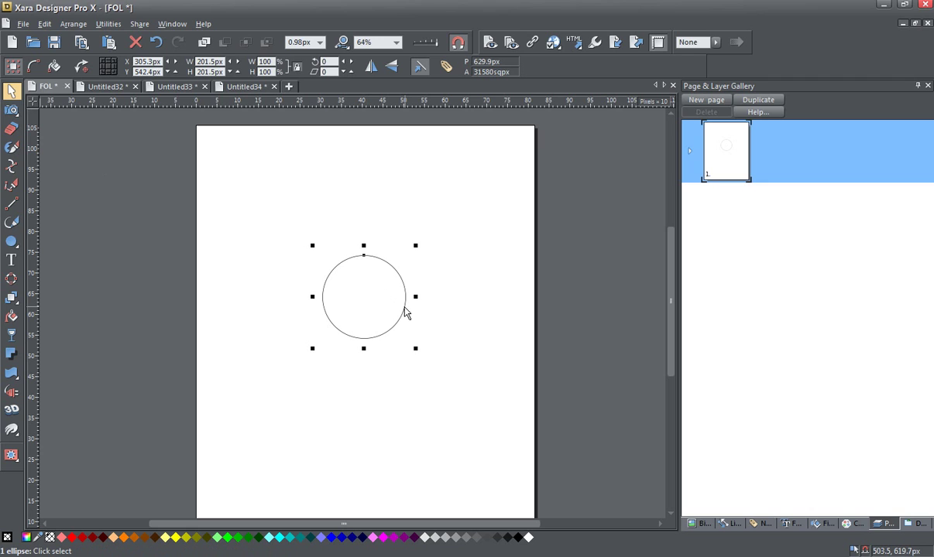
mouse_move(404, 307)
mouse_down()
mouse_move(401, 277)
mouse_move(411, 274)
mouse_move(403, 267)
mouse_up()
scroll(403, 267, up, 4)
scroll(403, 267, up, 1)
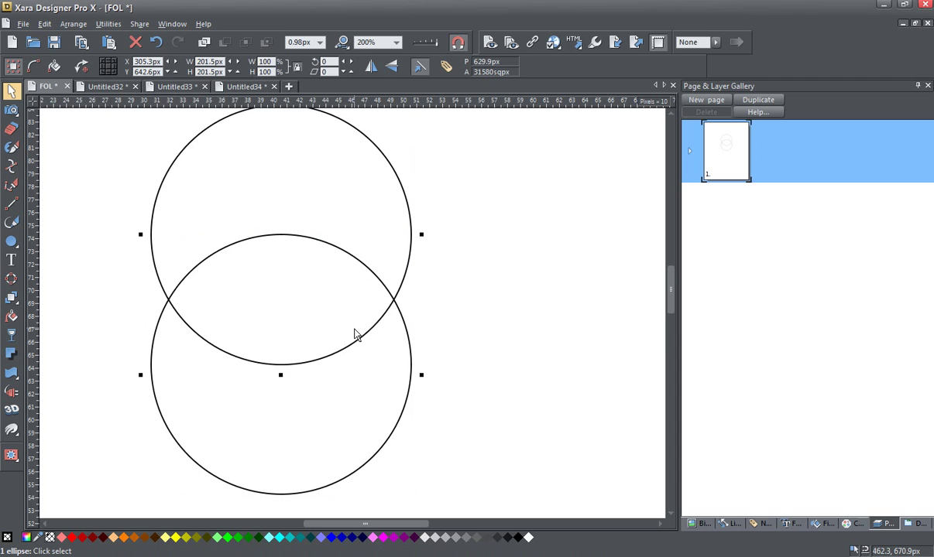
scroll(355, 333, down, 2)
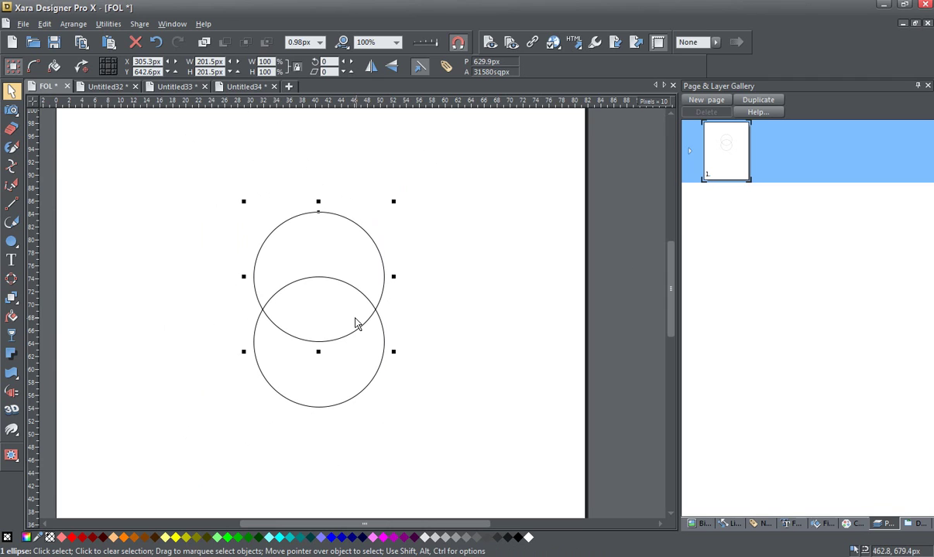
scroll(231, 280, down, 2)
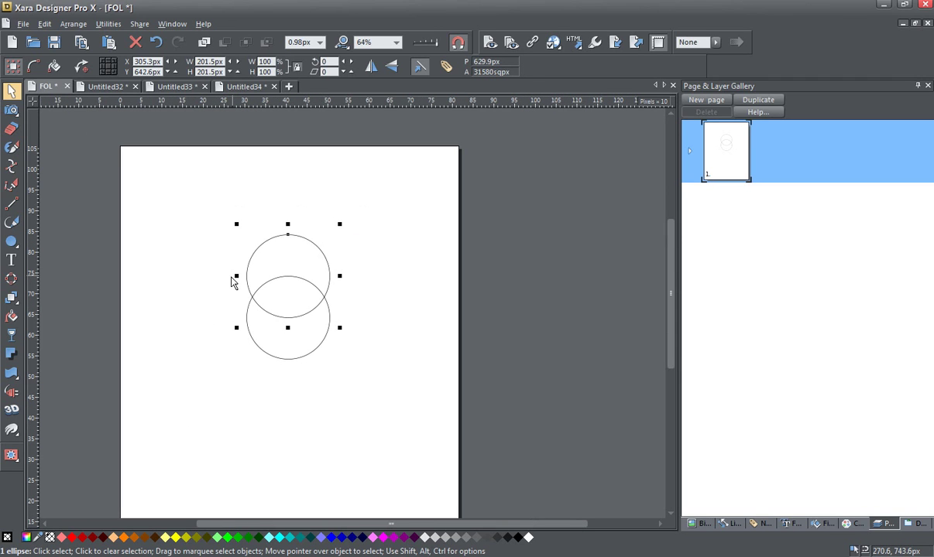
scroll(219, 279, up, 2)
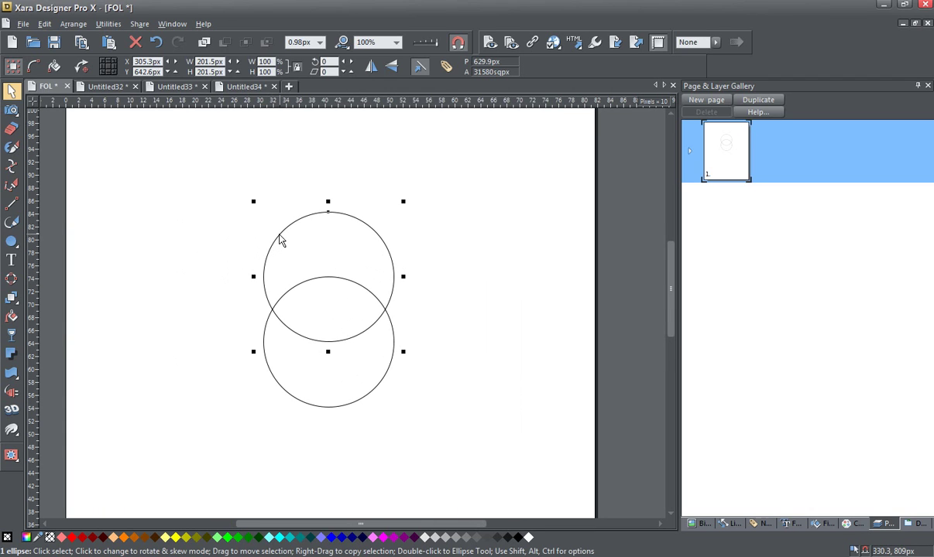
- Copy the upper circle down and to the right, snapping it to overlap both existing circles
drag(280, 241, 332, 261)
scroll(332, 260, up, 1)
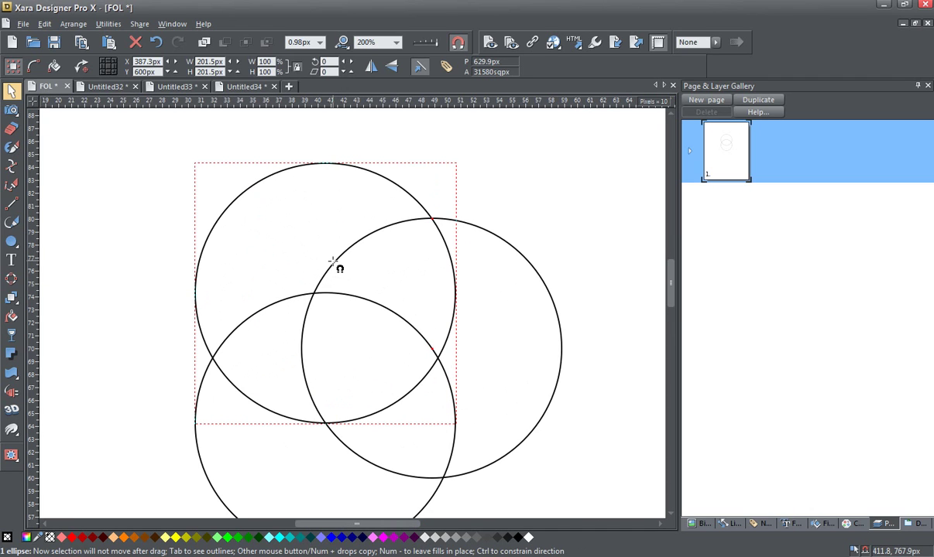
drag(332, 262, 338, 273)
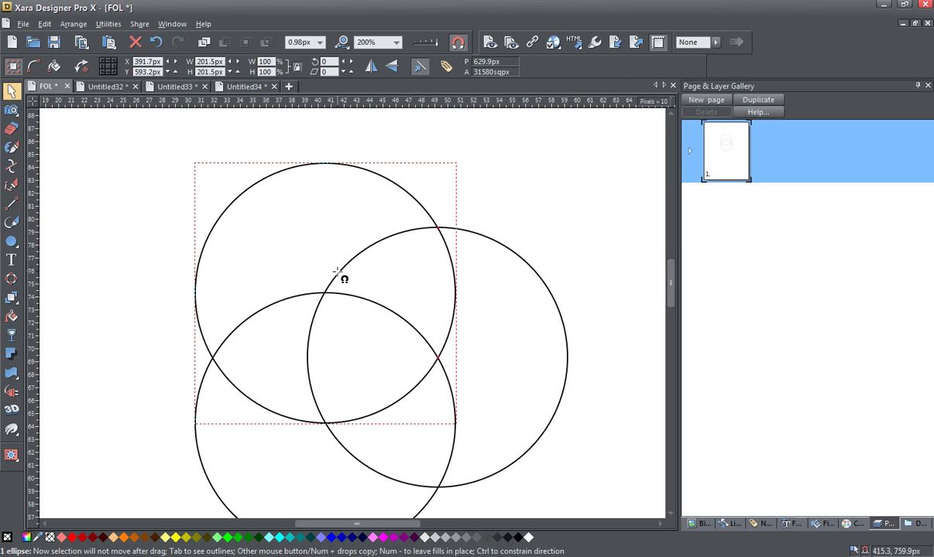
drag(337, 271, 340, 276)
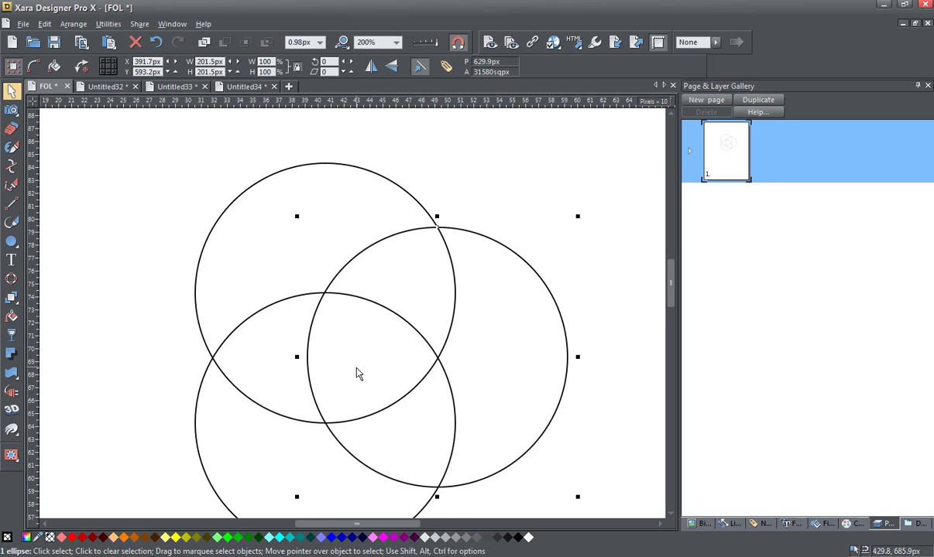
scroll(356, 374, down, 2)
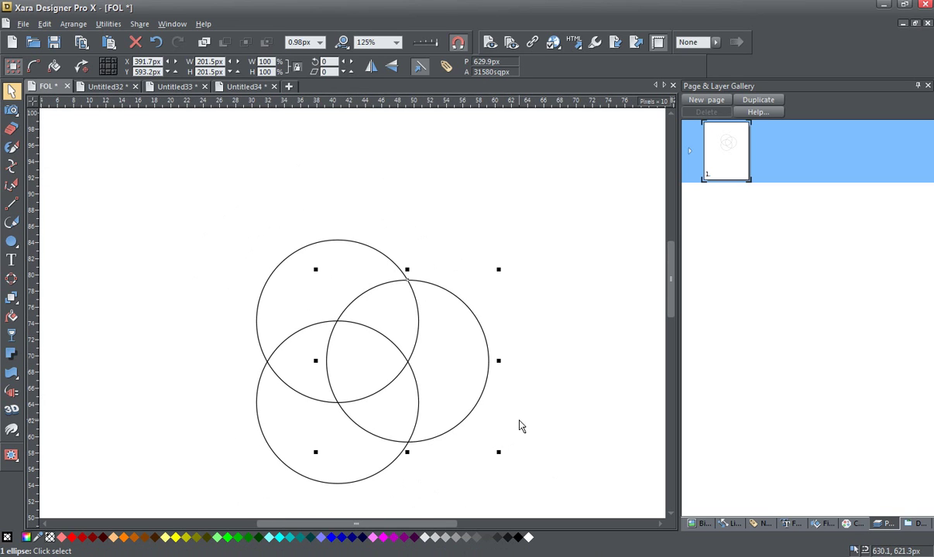
scroll(521, 426, up, 1)
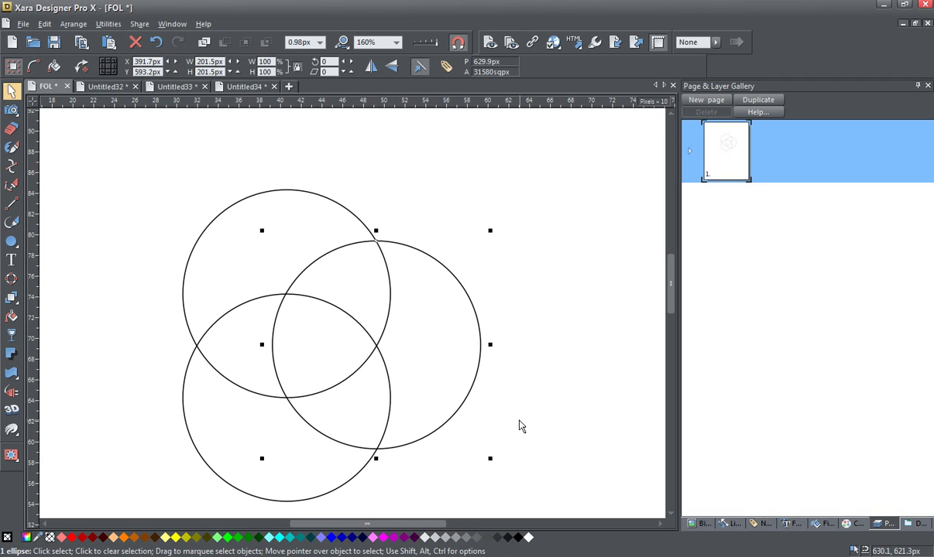
scroll(520, 425, down, 1)
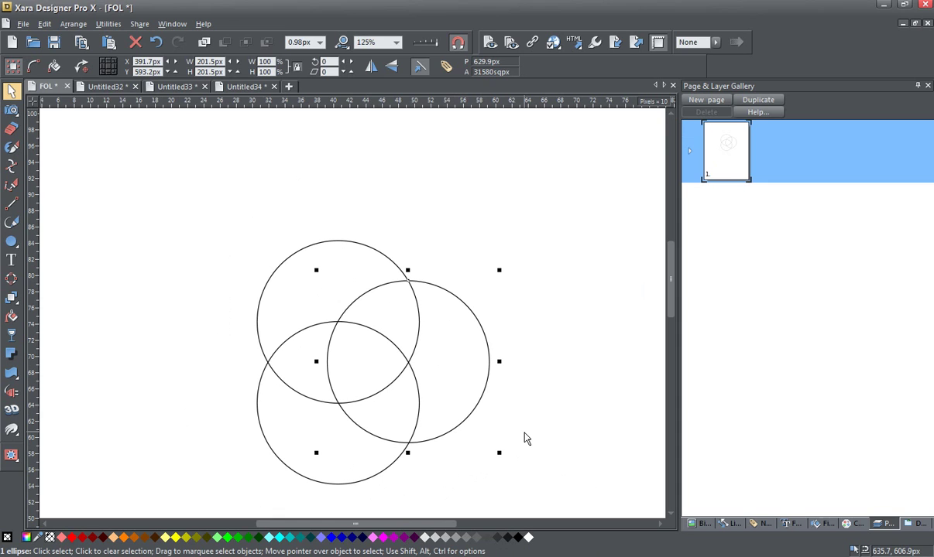
scroll(524, 438, up, 2)
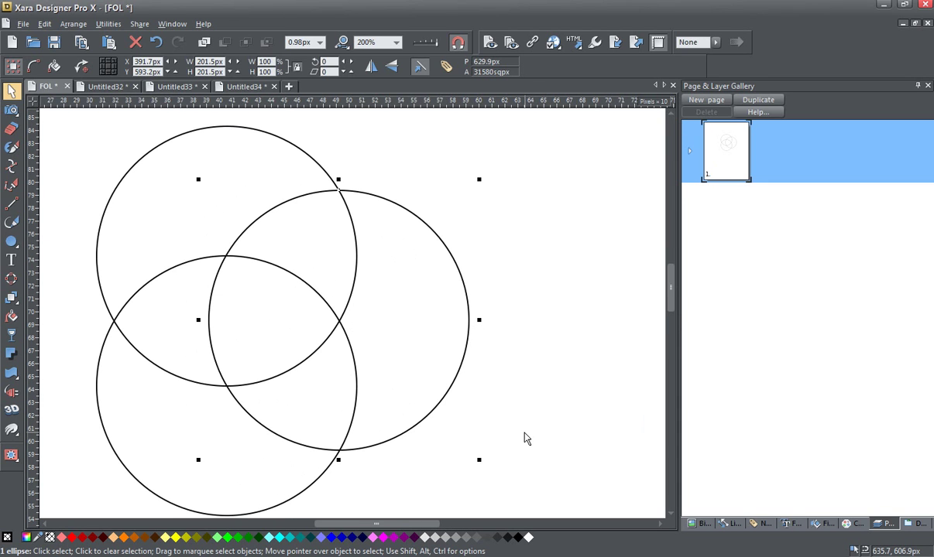
scroll(535, 406, down, 2)
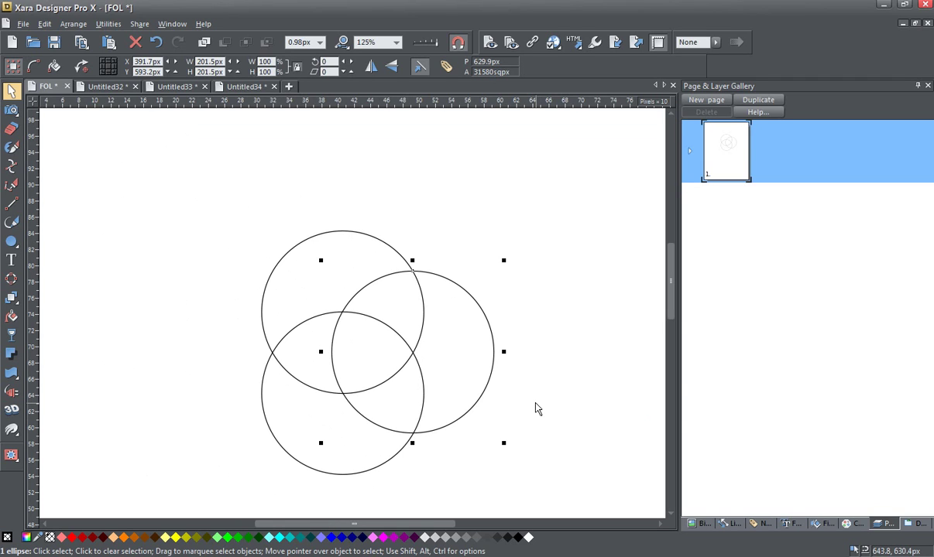
scroll(538, 409, down, 1)
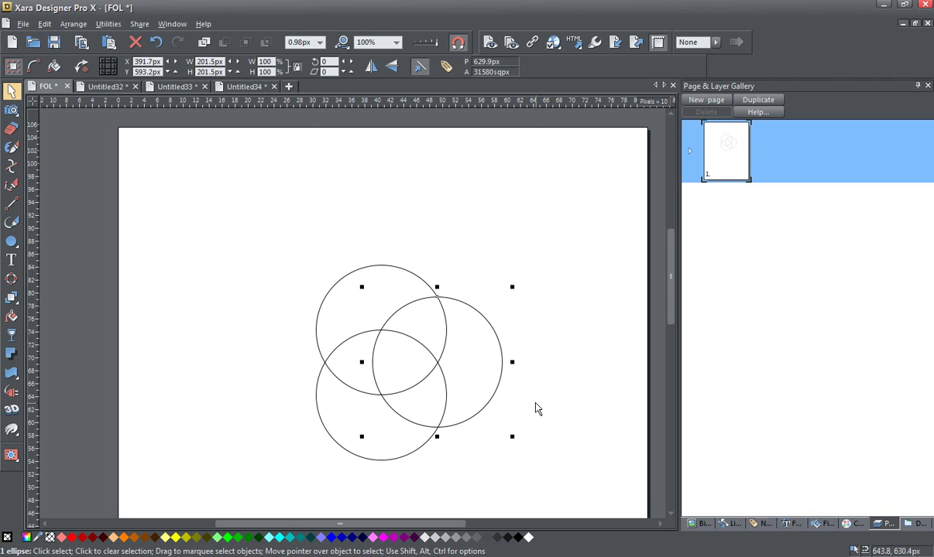
scroll(538, 409, up, 1)
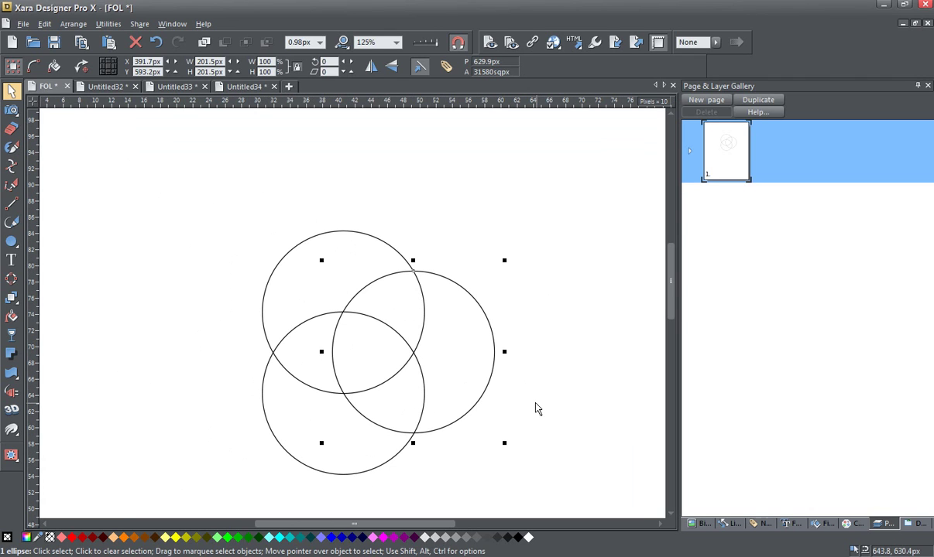
scroll(538, 409, down, 1)
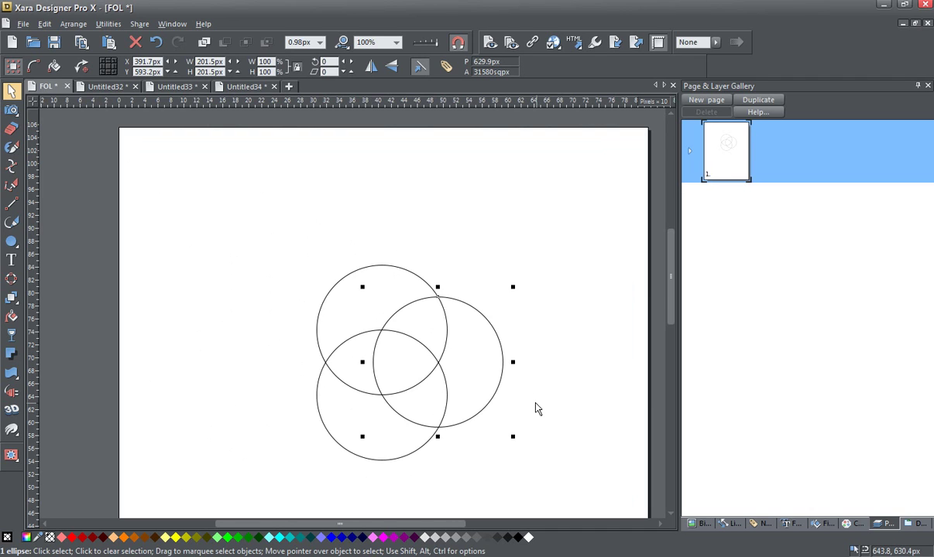
scroll(523, 411, down, 1)
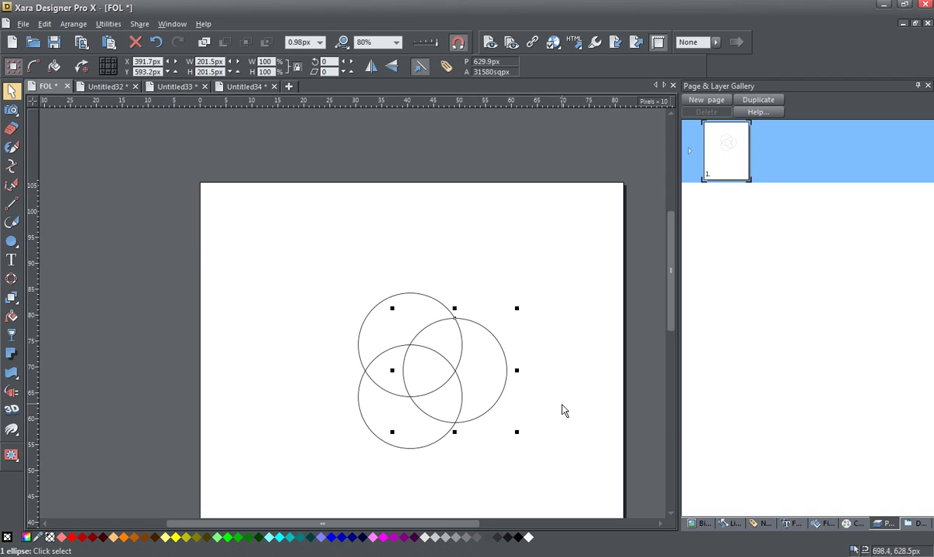
- Pan to centre the cluster and copy the right circle up to the cluster's top
drag(563, 411, 500, 298)
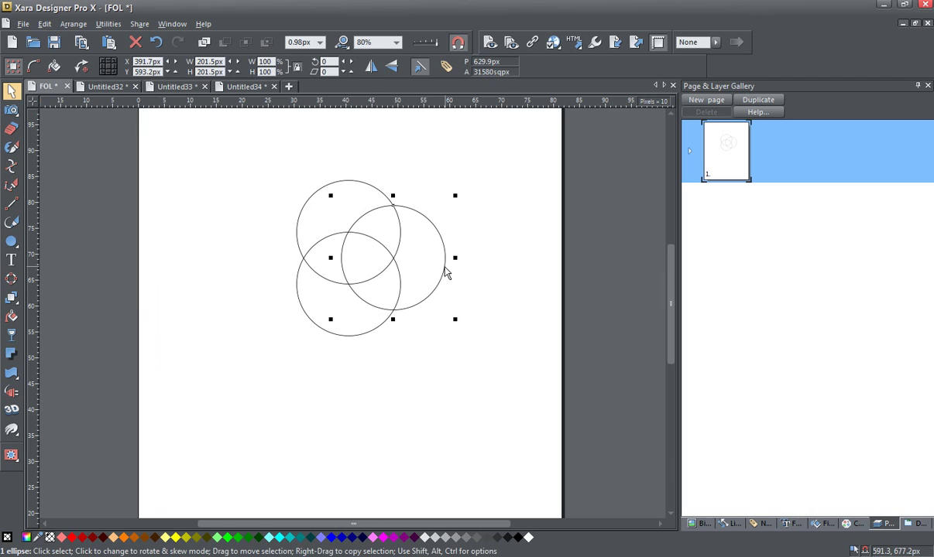
drag(445, 270, 447, 219)
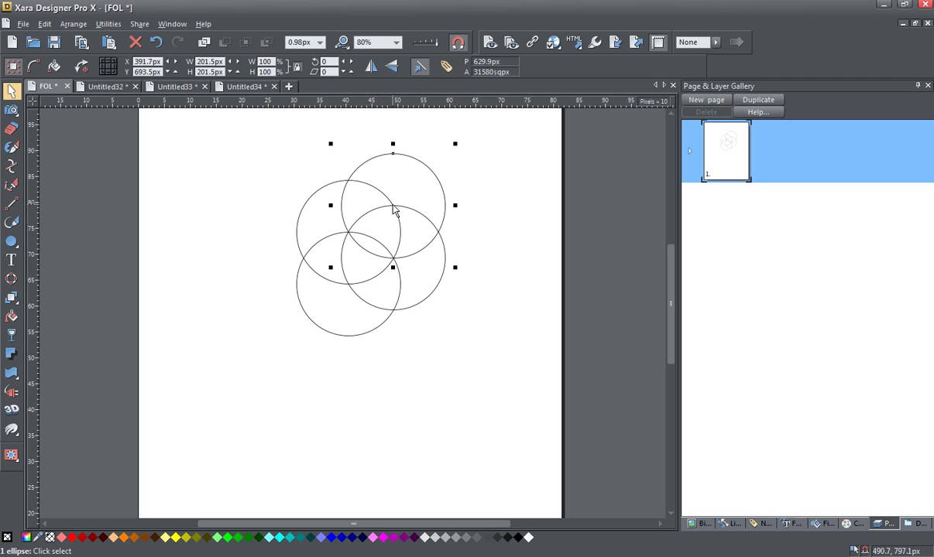
scroll(455, 346, down, 1)
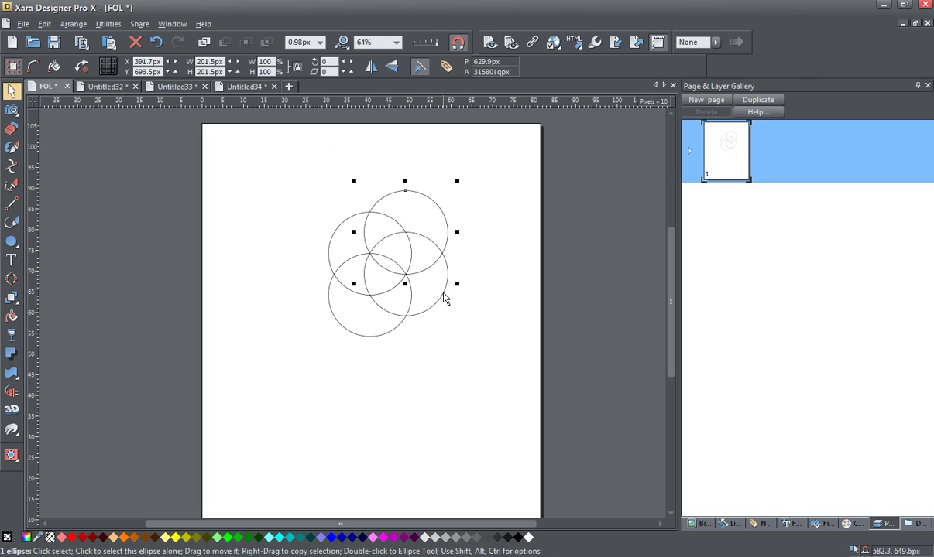
- Copy circles into the bottom, upper-right and lower-right positions to complete the seven-circle rosette
drag(444, 295, 442, 333)
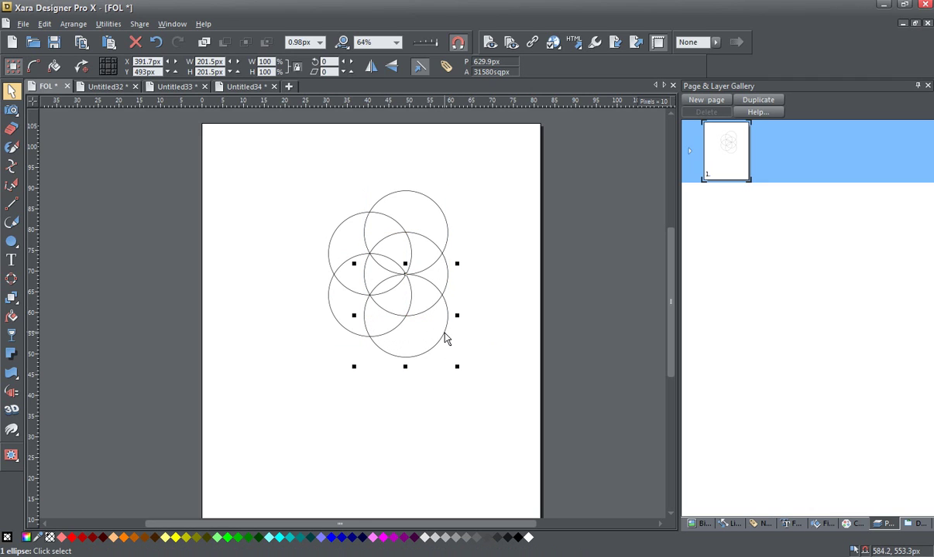
drag(443, 333, 479, 271)
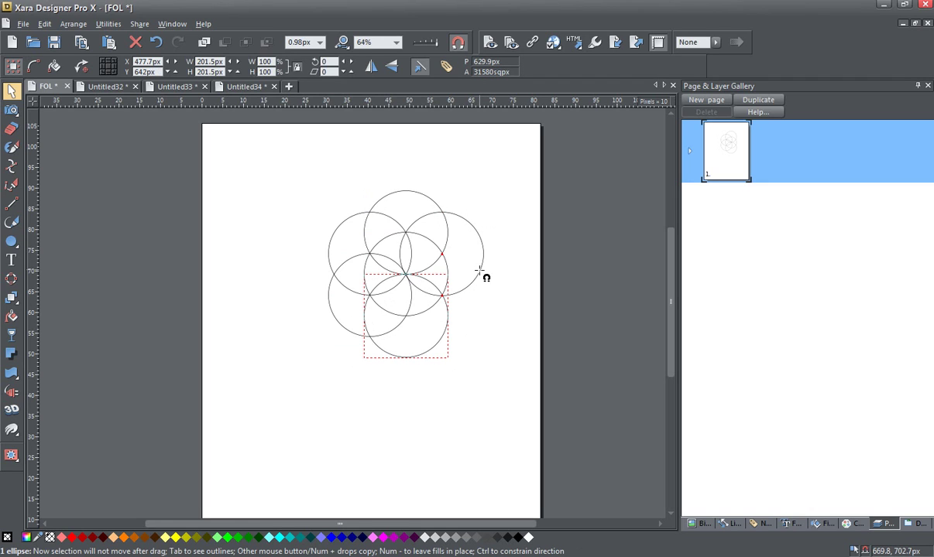
drag(480, 271, 481, 273)
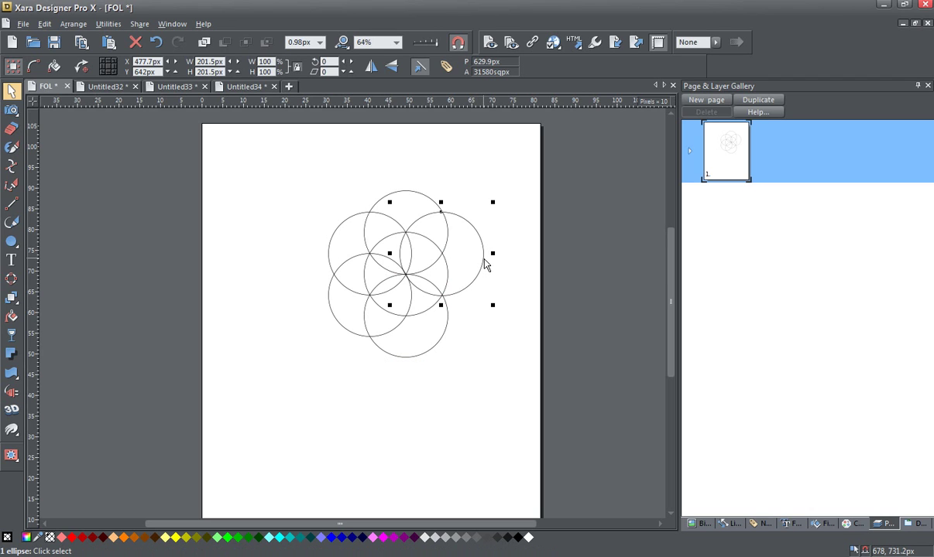
drag(483, 265, 483, 298)
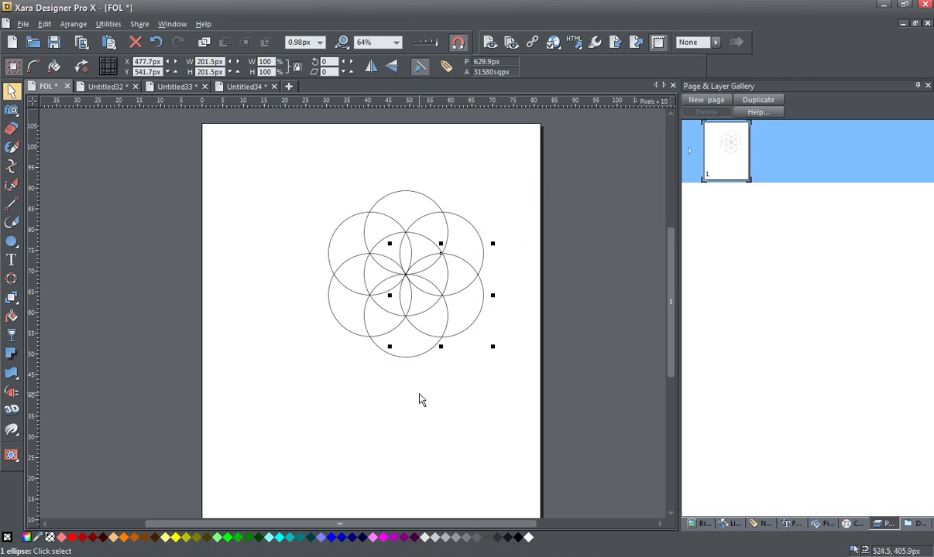
- Zoom the view out and back in to inspect the seven-circle rosette
scroll(419, 397, down, 1)
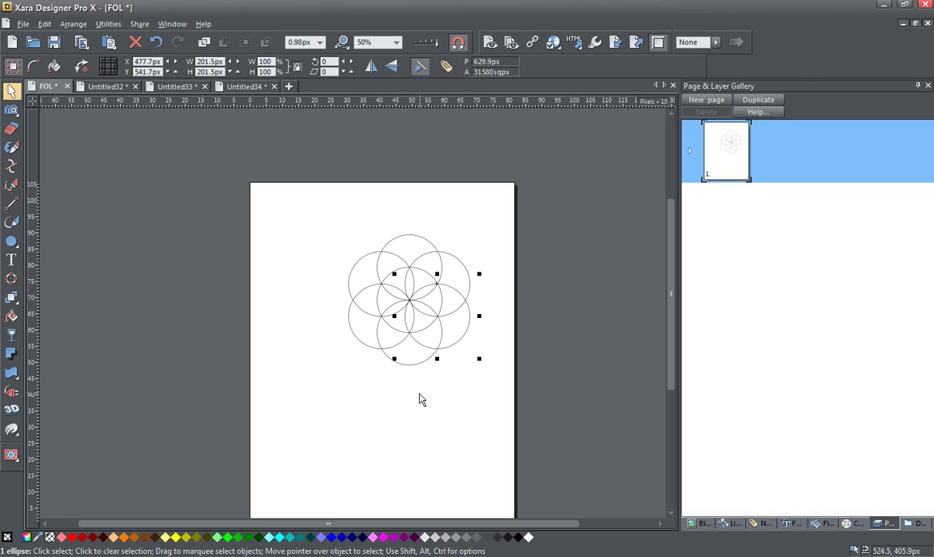
scroll(418, 398, up, 2)
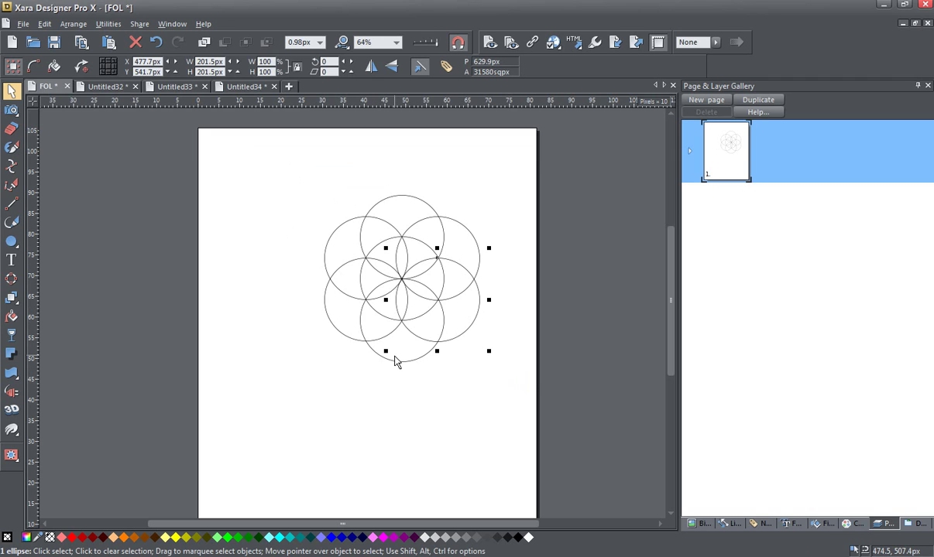
- Zoom in, pan to the pattern's top, and drag a circle upward to start the outer ring
scroll(494, 335, up, 1)
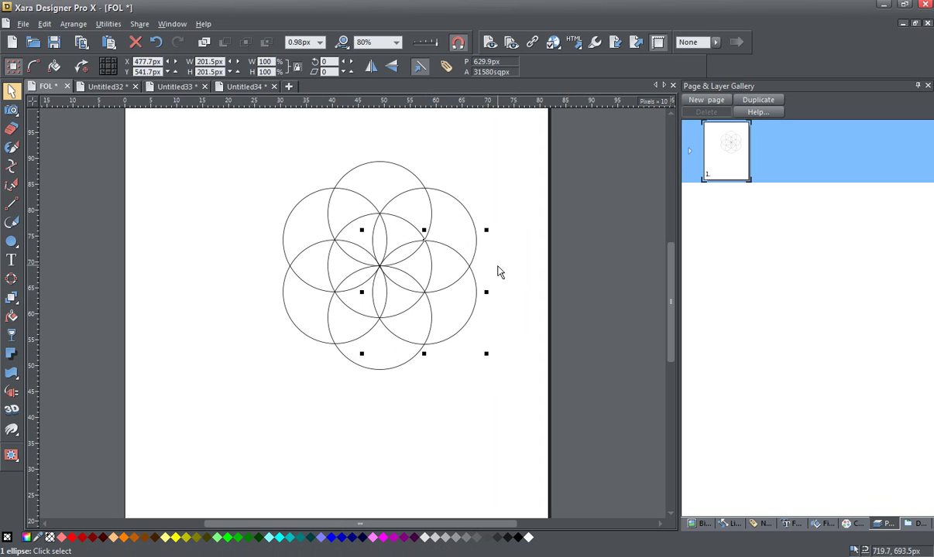
drag(500, 270, 493, 358)
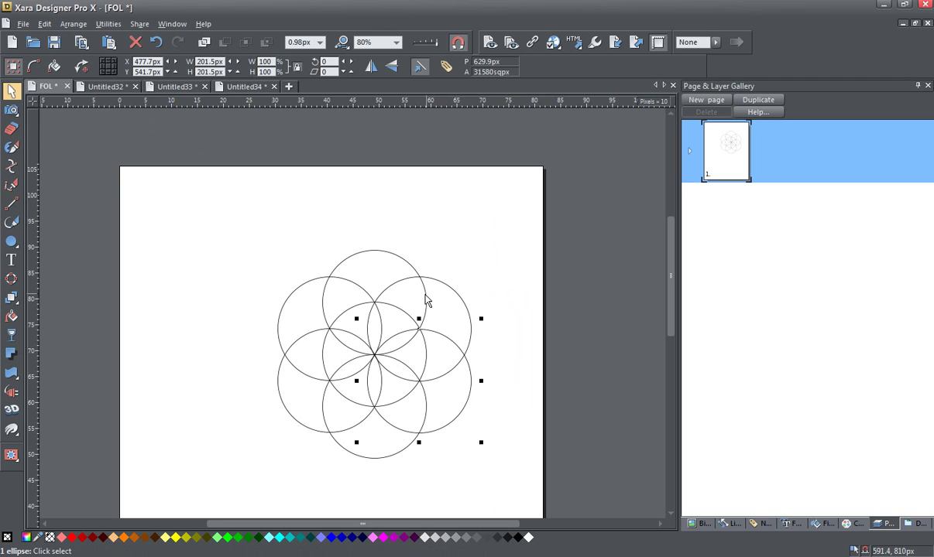
drag(426, 299, 467, 258)
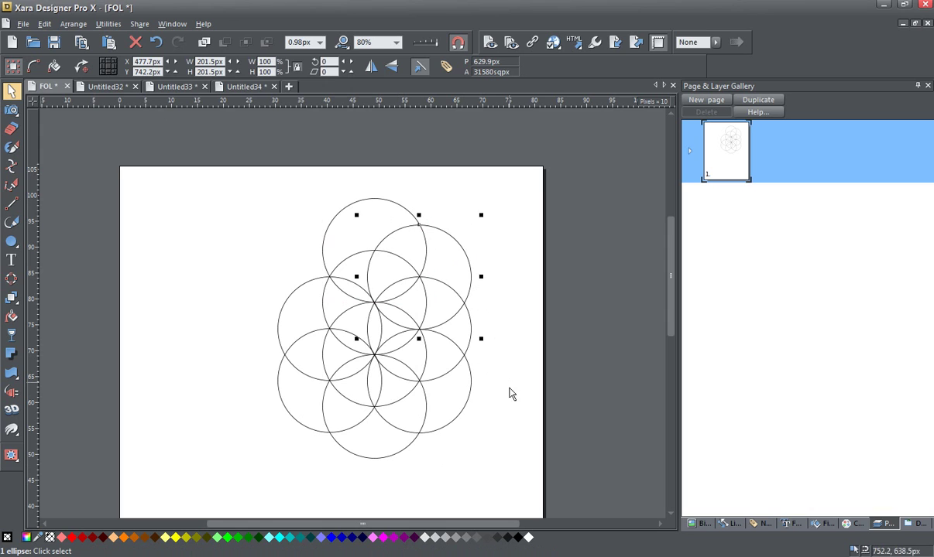
- Switch to Untitled32 and pan to reveal the loose 137.9 px circle above the pattern
click(107, 87)
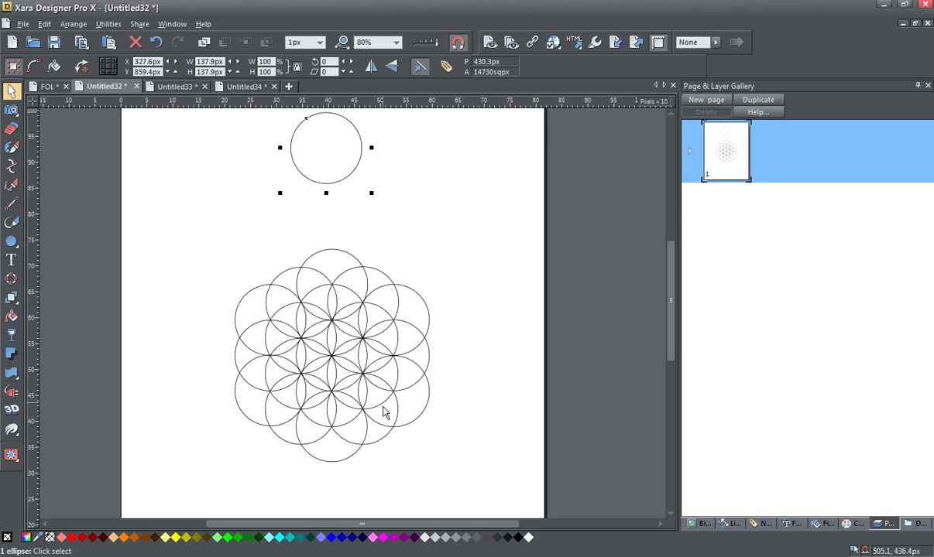
scroll(383, 411, down, 3)
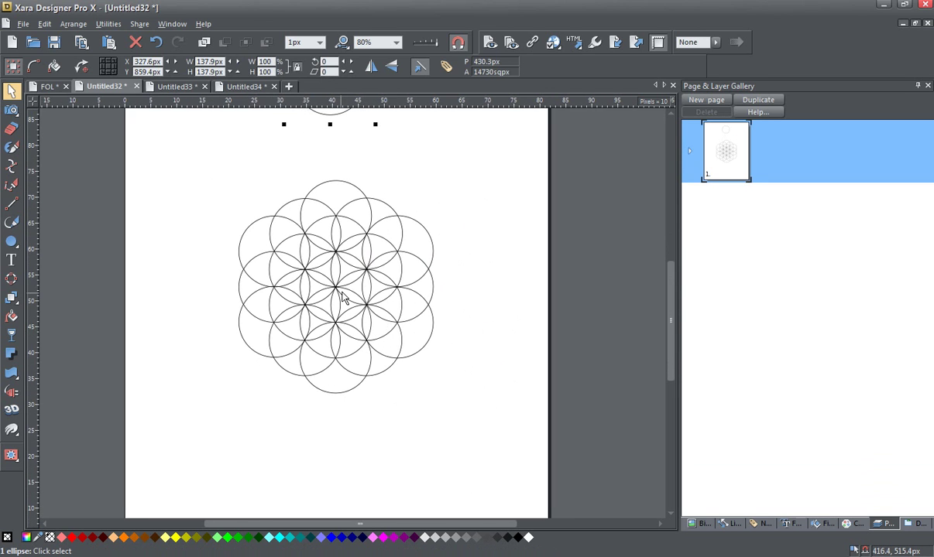
scroll(343, 298, up, 2)
scroll(343, 298, down, 1)
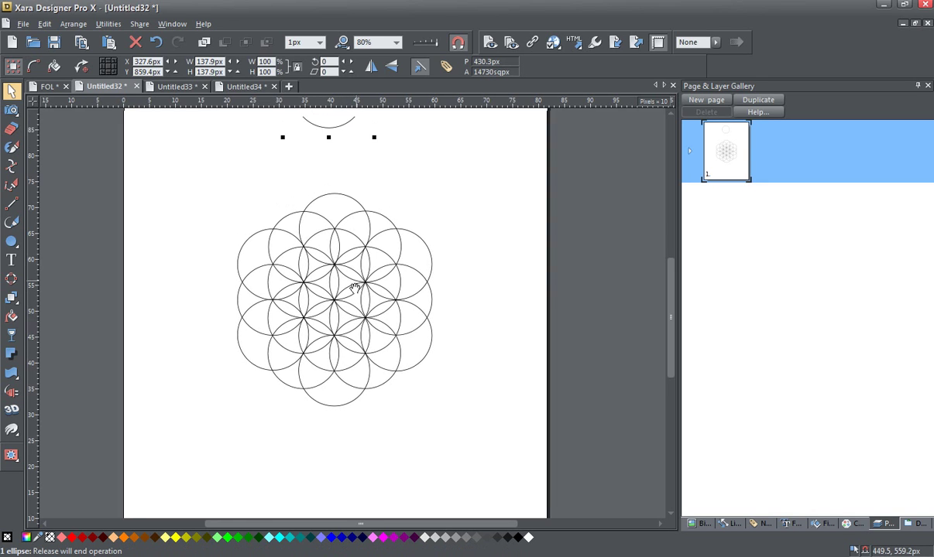
drag(358, 271, 355, 312)
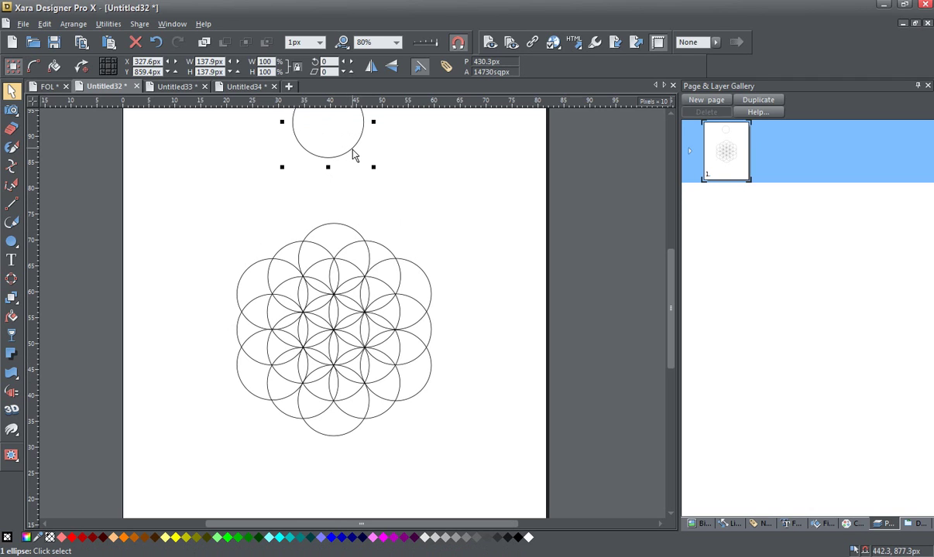
- Pull the loose circle down and snap it onto the pattern's top edge
drag(354, 153, 399, 232)
scroll(400, 232, up, 2)
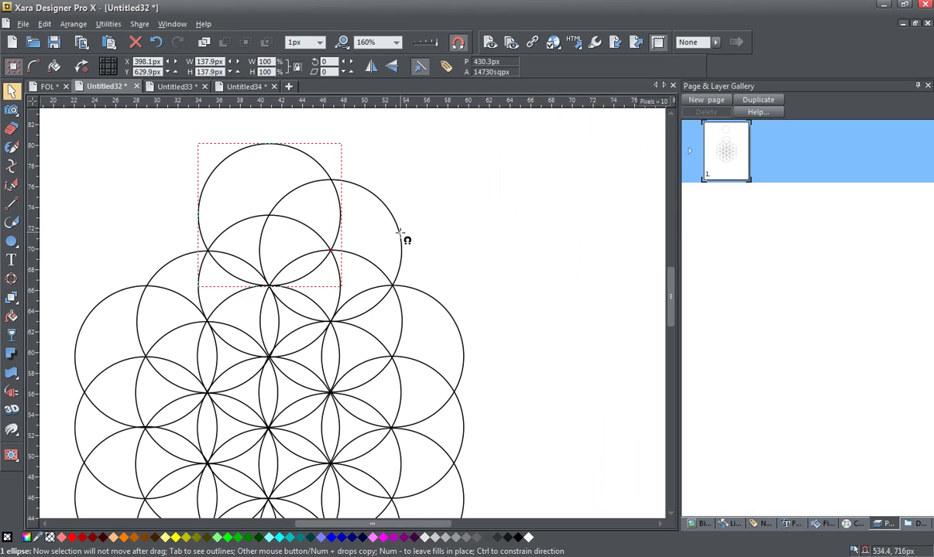
drag(399, 232, 399, 233)
scroll(400, 232, down, 2)
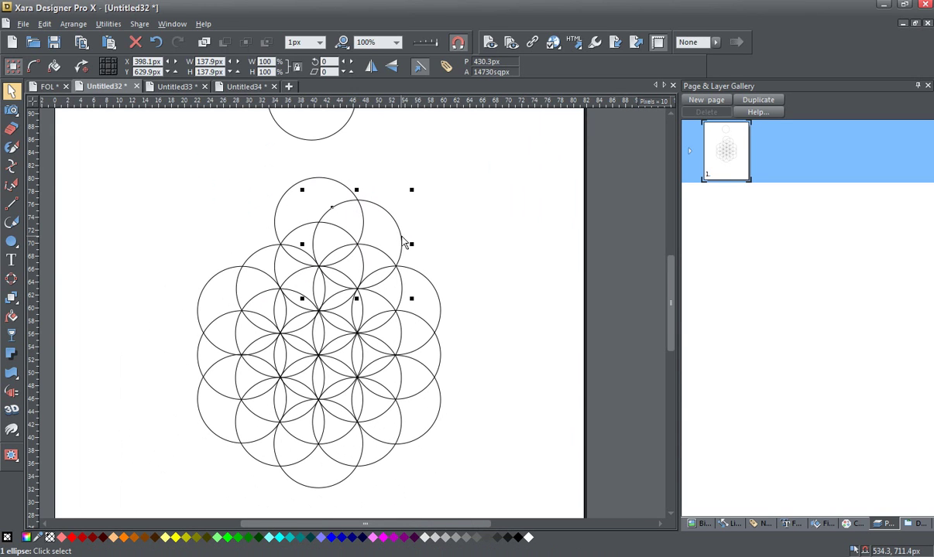
- Snap further circles onto intersections along the pattern's upper-right edge
drag(402, 241, 449, 264)
scroll(437, 258, up, 4)
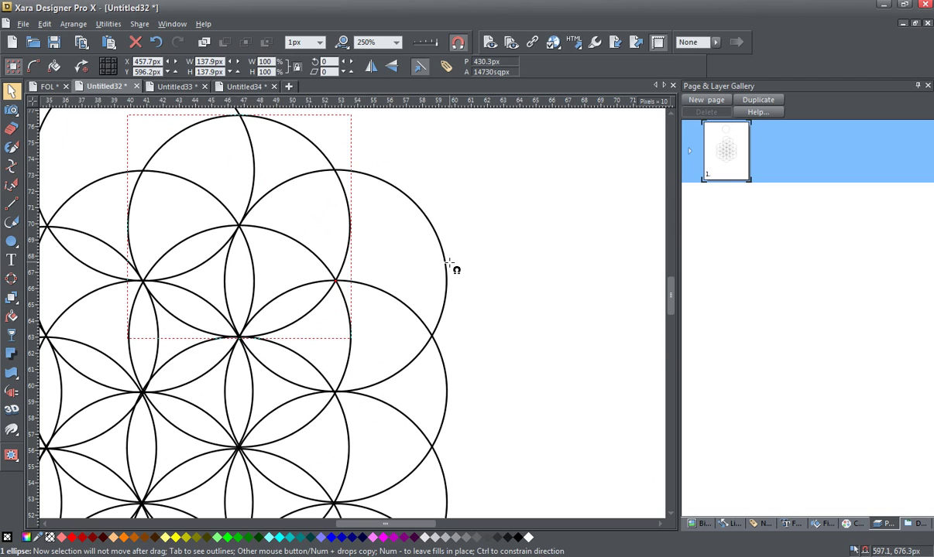
drag(449, 264, 449, 264)
scroll(319, 329, down, 5)
scroll(318, 331, down, 1)
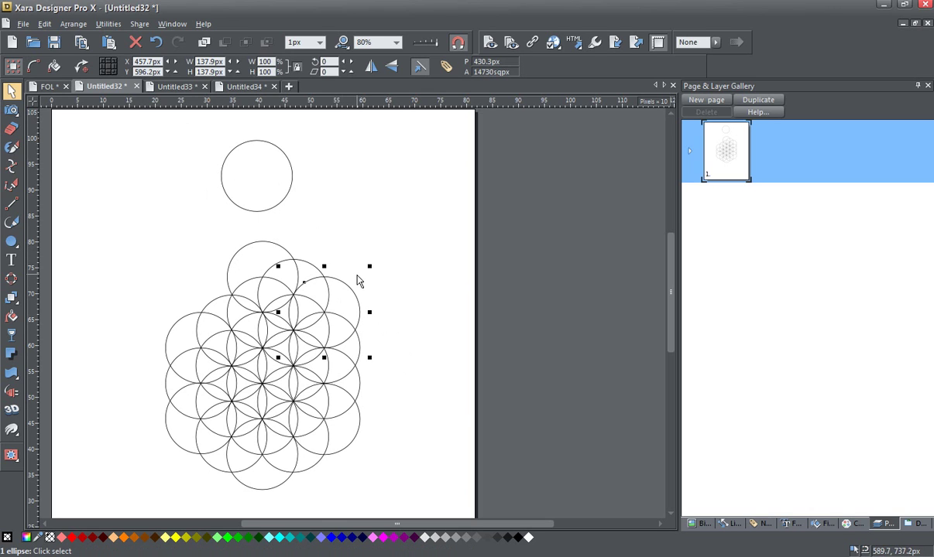
scroll(357, 281, up, 3)
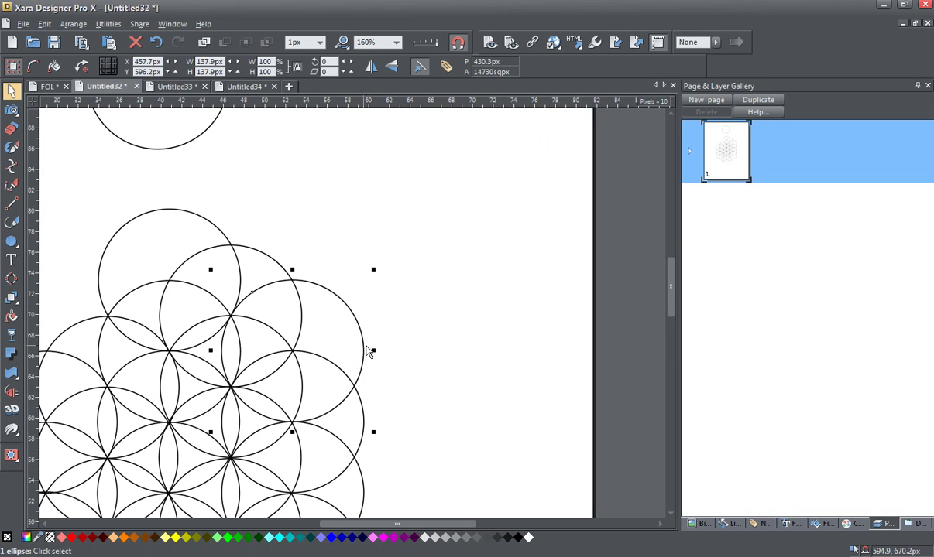
drag(363, 340, 424, 373)
scroll(188, 245, down, 3)
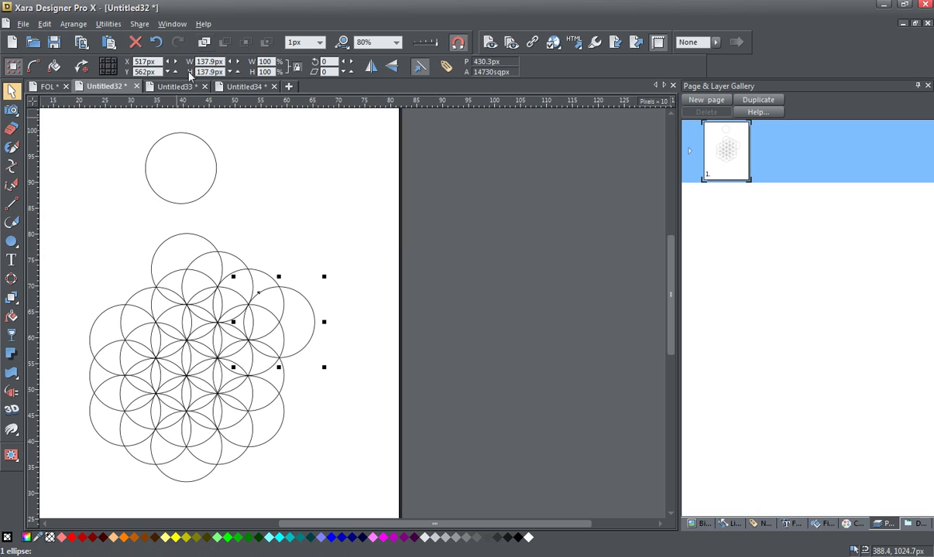
- Switch to Untitled33, centre the drawing, and zoom to 100%
click(177, 88)
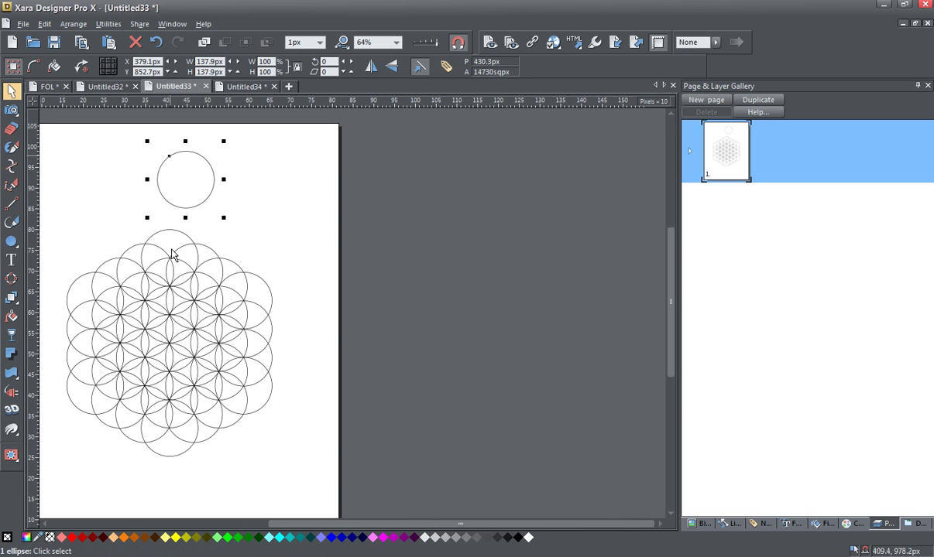
drag(179, 363, 276, 354)
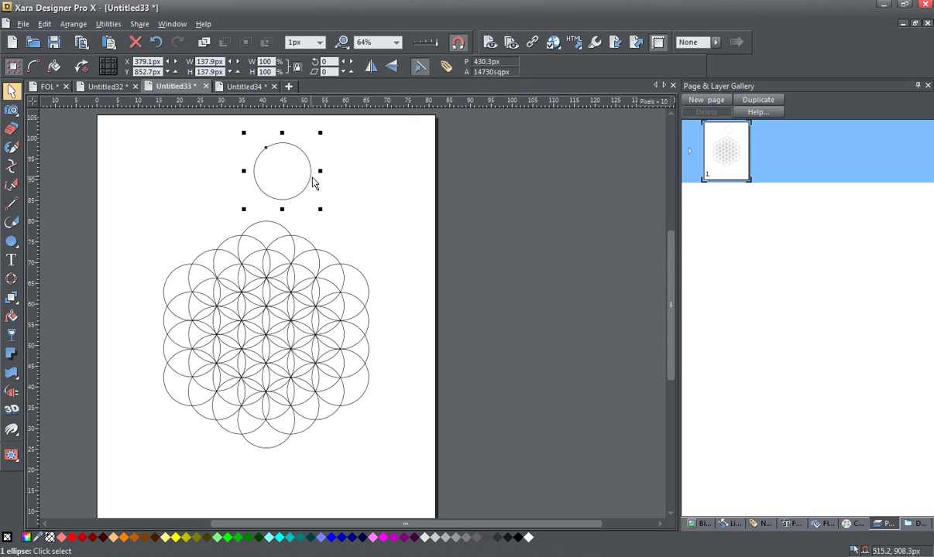
scroll(314, 183, up, 1)
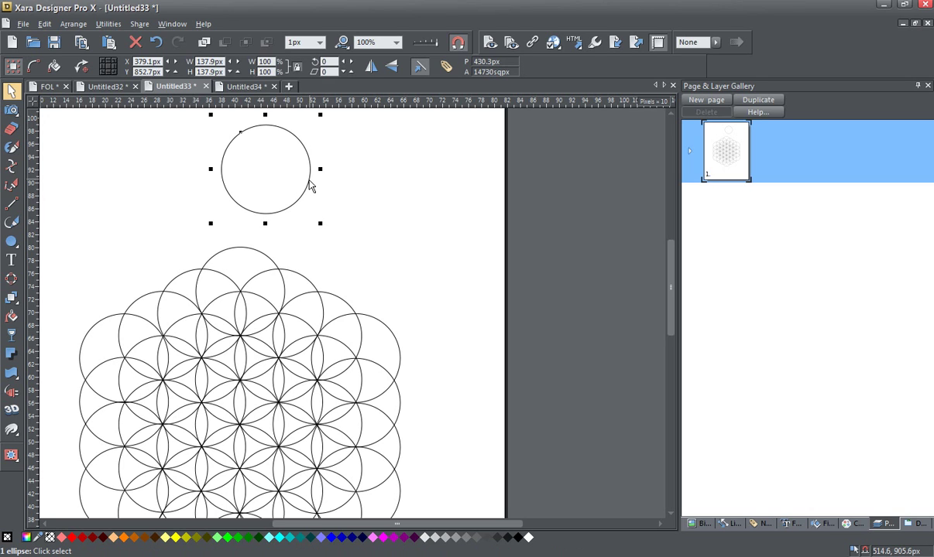
- Drag the loose circle onto the top of the Untitled33 pattern, deselect, and switch to Untitled34
drag(308, 180, 328, 286)
right_click(322, 278)
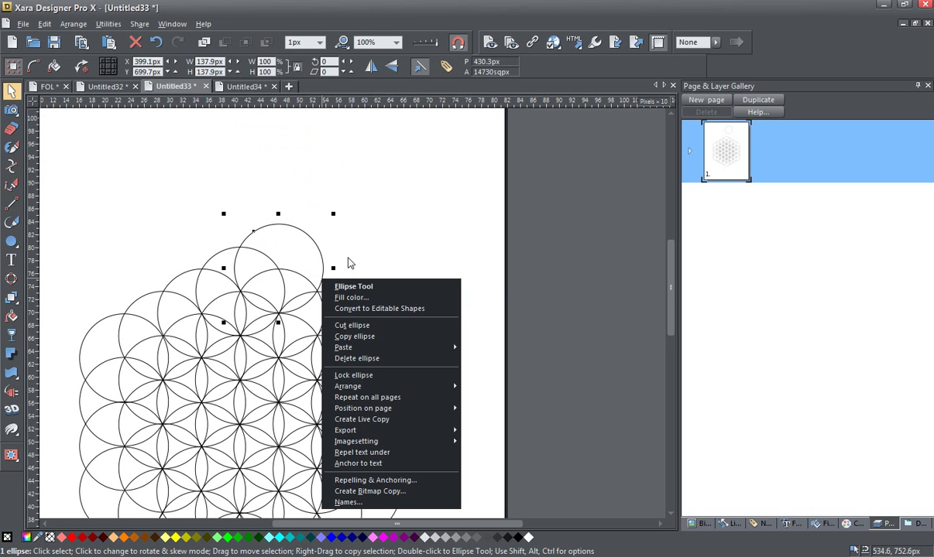
click(401, 216)
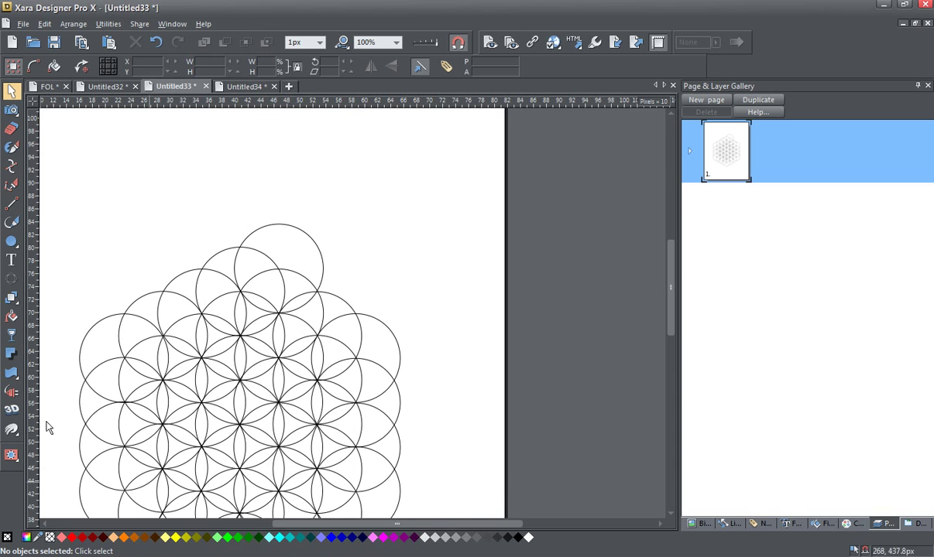
click(241, 87)
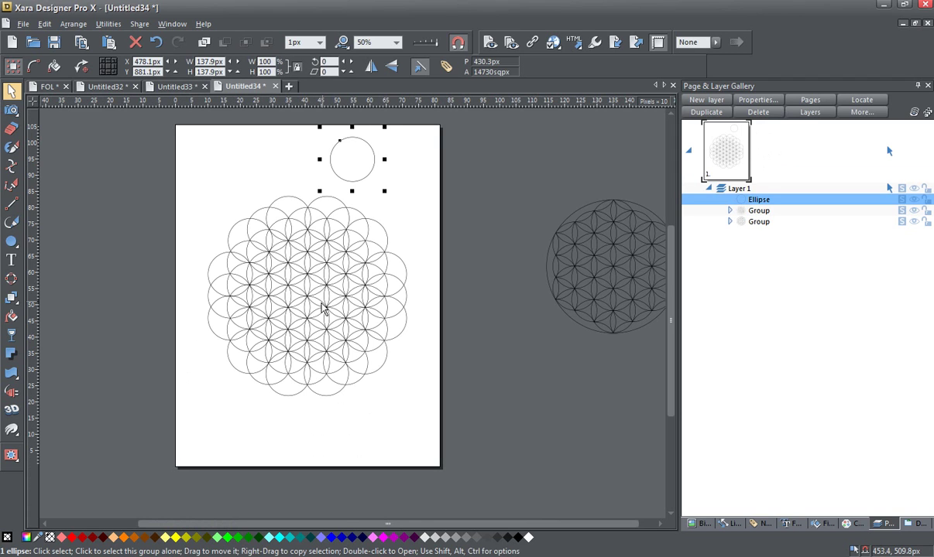
- Draw a large 421.1 px outline circle centred over the flower pattern with the Ellipse tool
scroll(324, 308, up, 2)
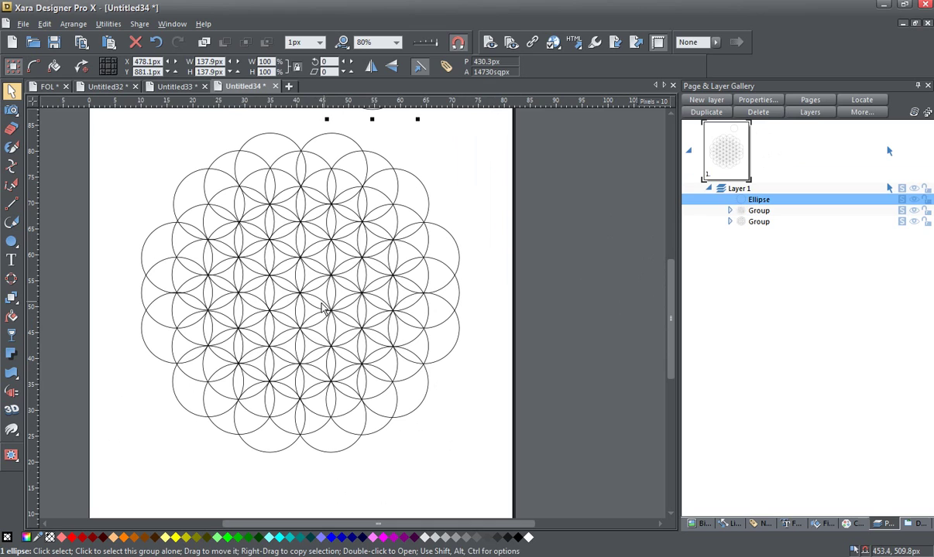
click(10, 243)
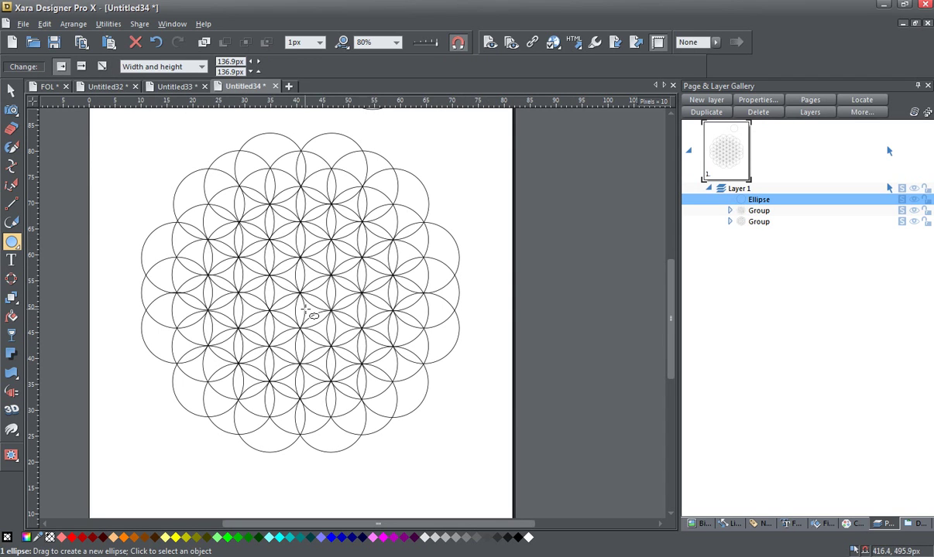
scroll(306, 309, up, 1)
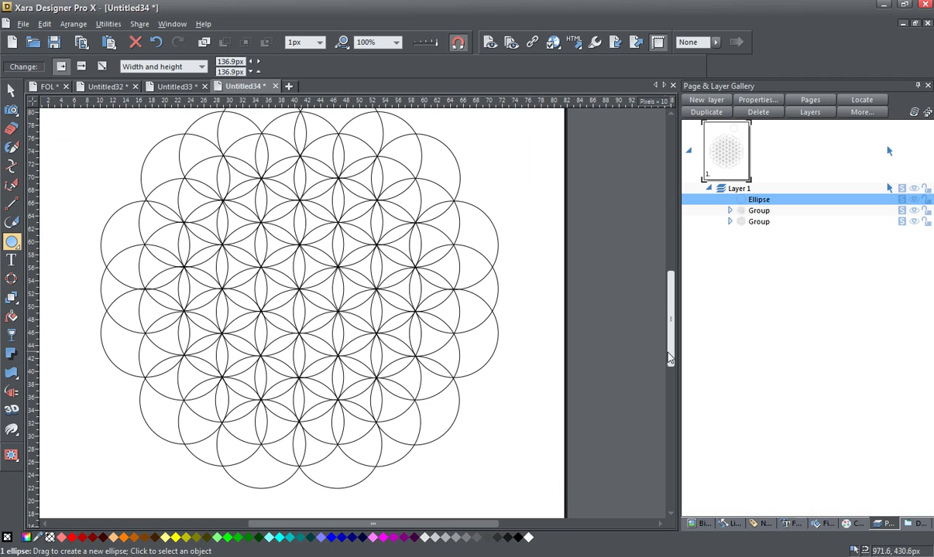
drag(670, 358, 670, 354)
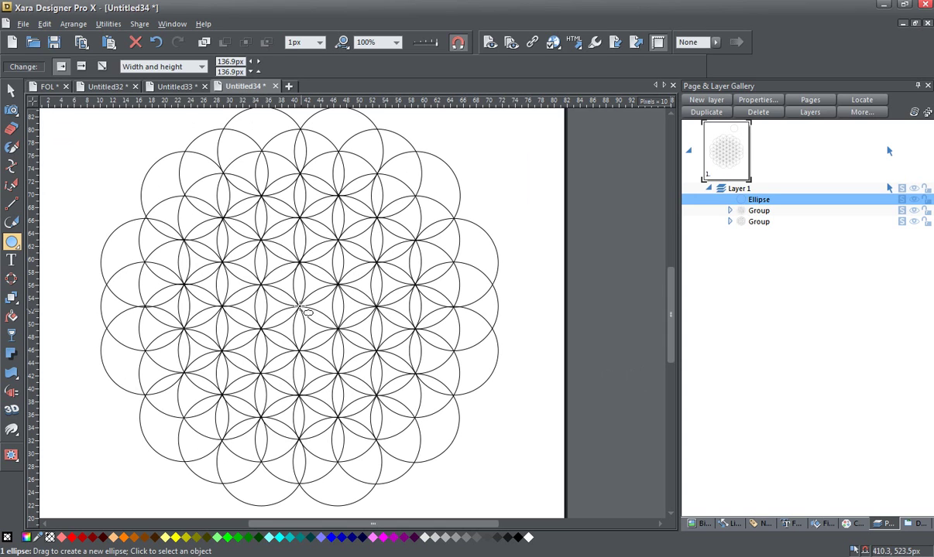
scroll(301, 309, up, 2)
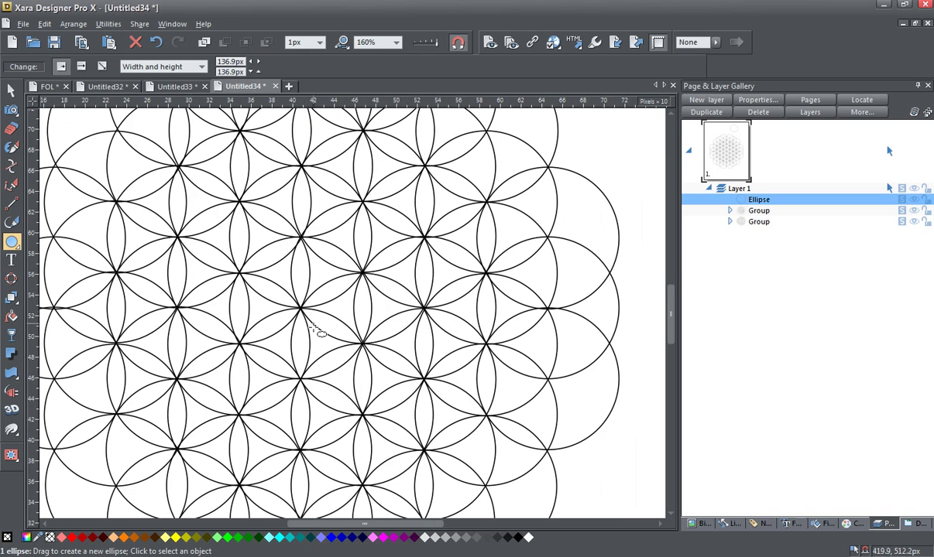
scroll(317, 323, down, 1)
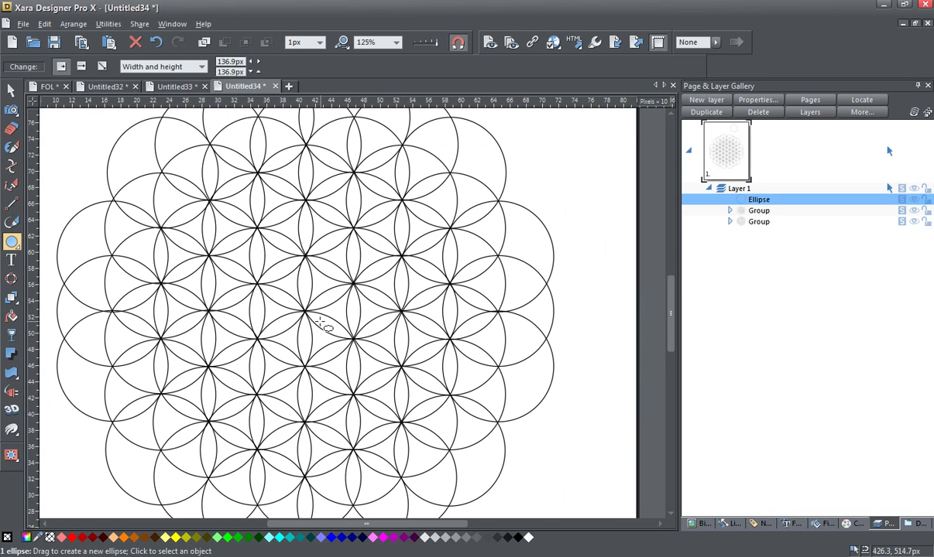
scroll(319, 322, down, 1)
scroll(318, 323, up, 1)
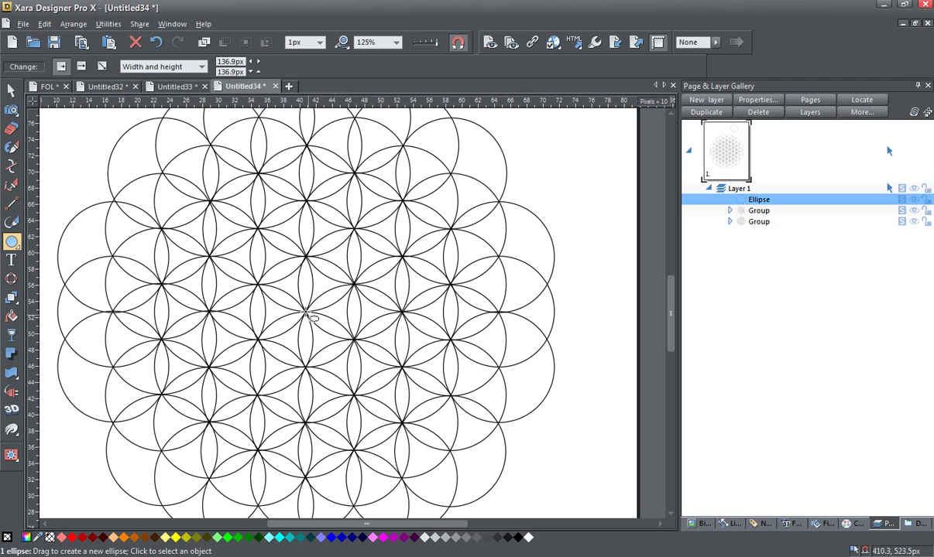
scroll(307, 313, down, 1)
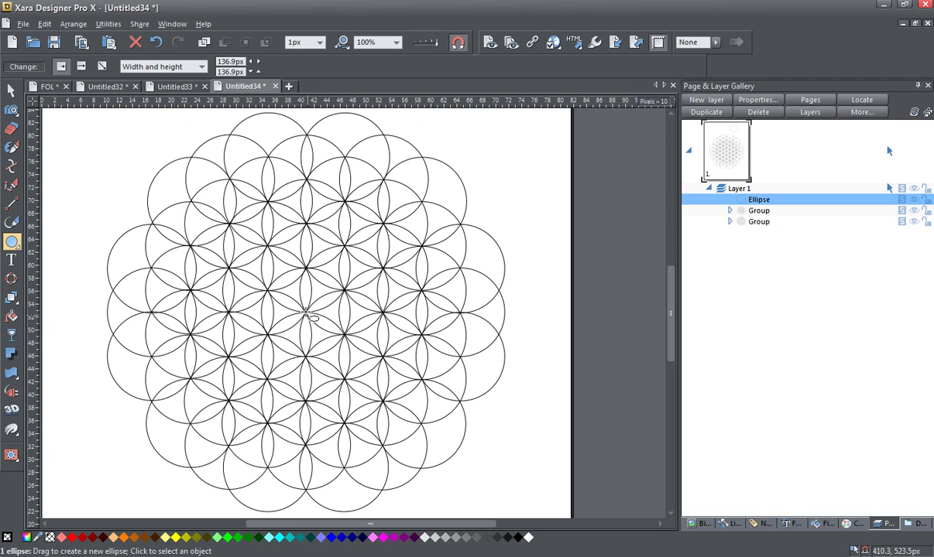
drag(306, 313, 306, 180)
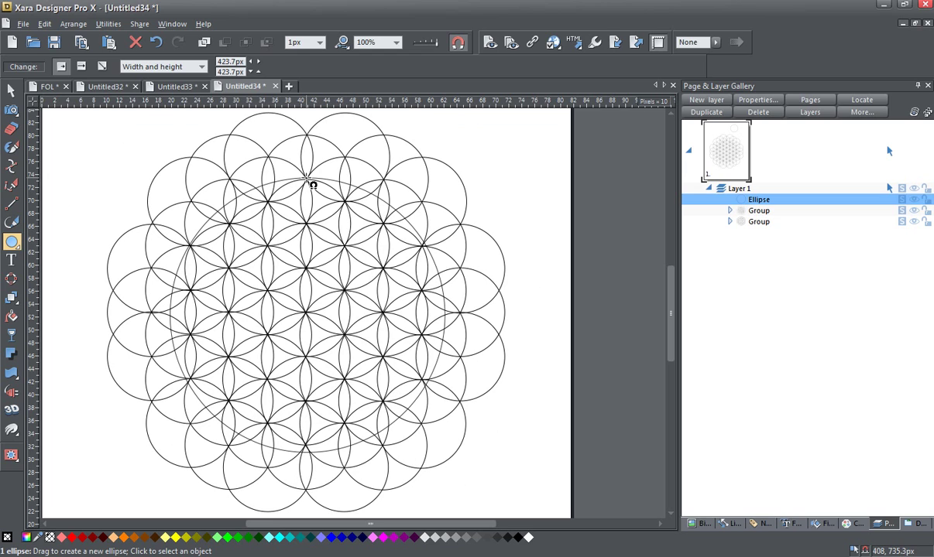
drag(307, 179, 308, 179)
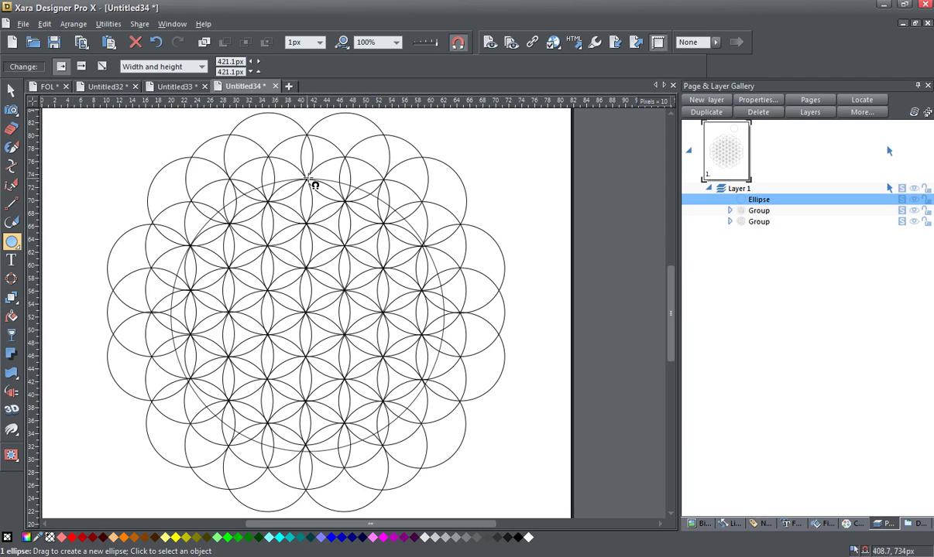
drag(308, 179, 308, 179)
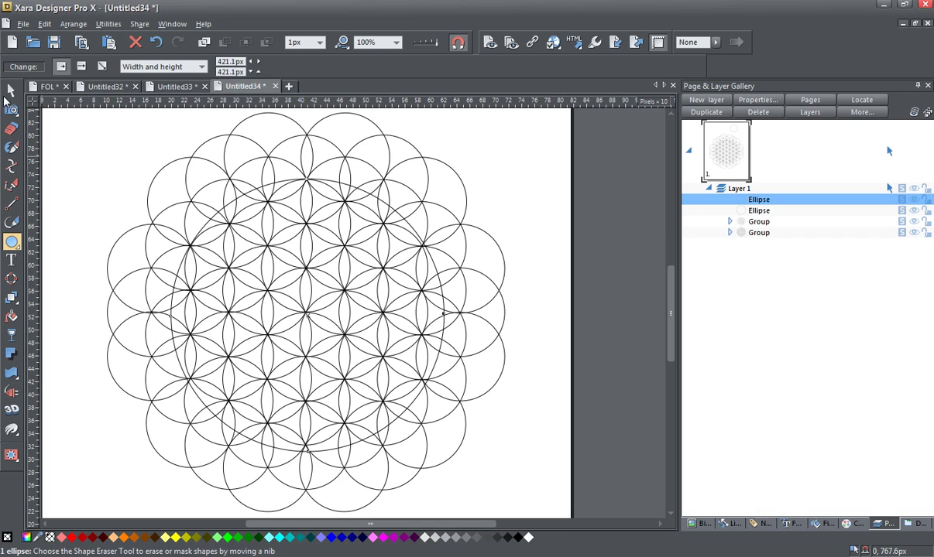
- Shrink the outer circle to 413.9 × 413.1 px using its side handles to fit the pattern rim
click(7, 92)
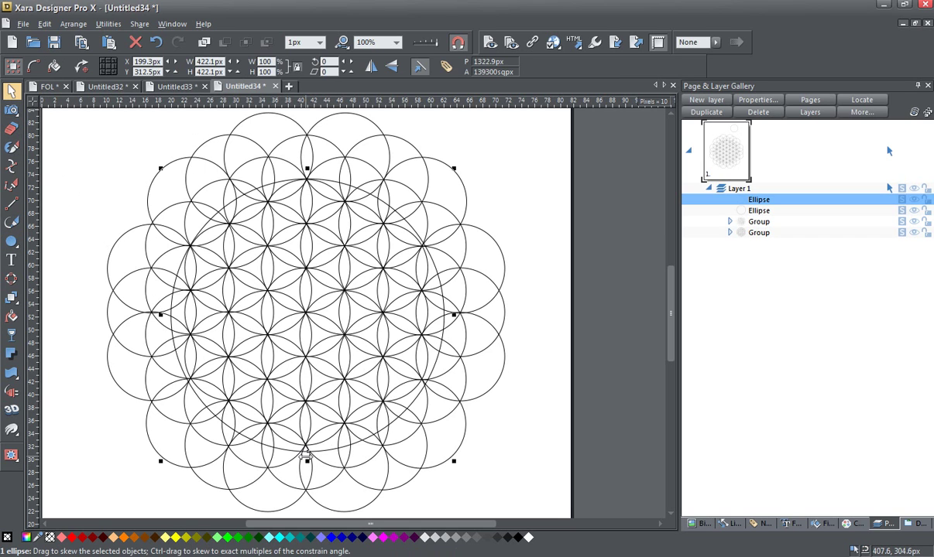
drag(307, 460, 308, 456)
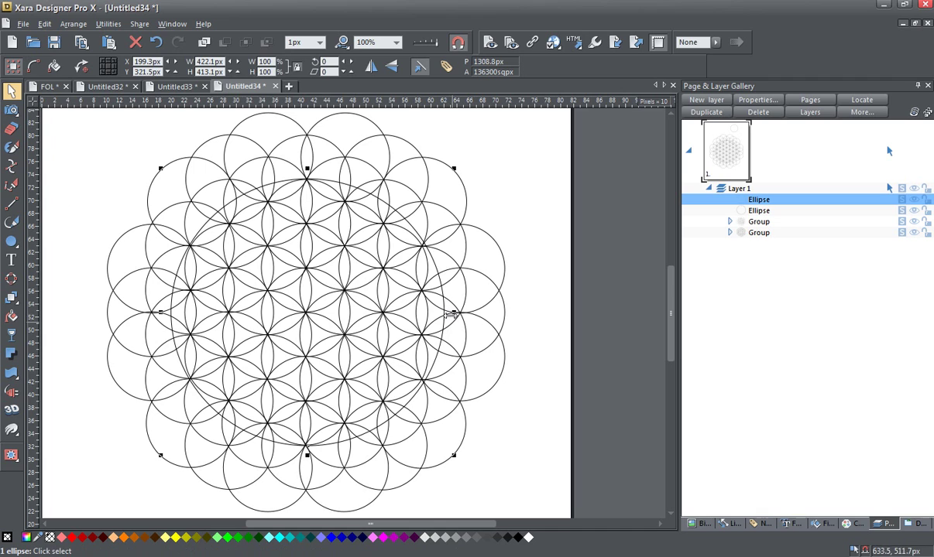
mouse_move(454, 312)
mouse_down()
mouse_move(441, 308)
mouse_move(455, 312)
mouse_up()
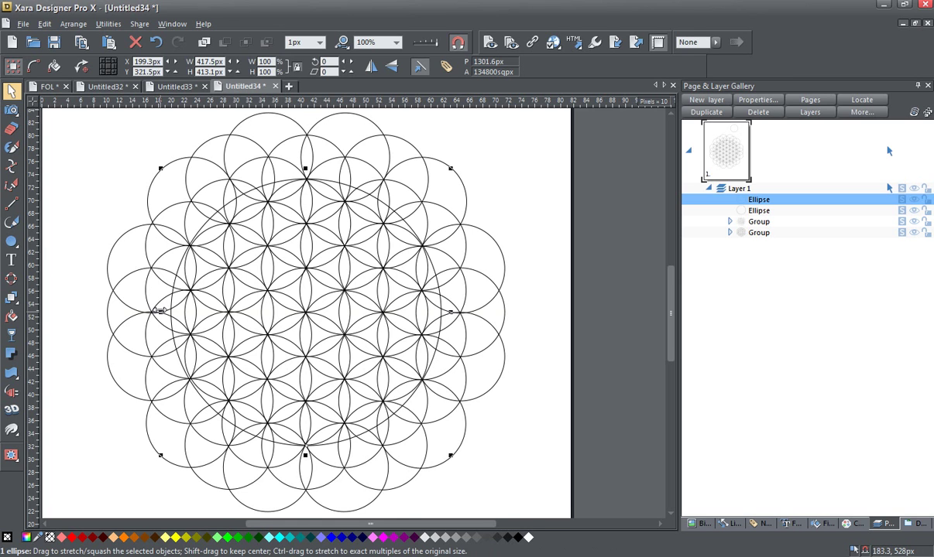
scroll(161, 310, up, 3)
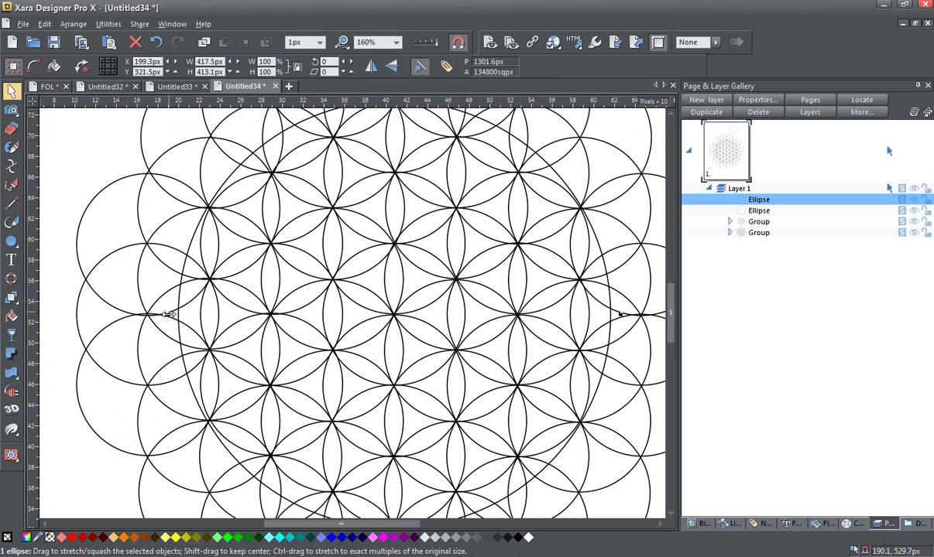
drag(168, 314, 179, 318)
scroll(175, 310, up, 2)
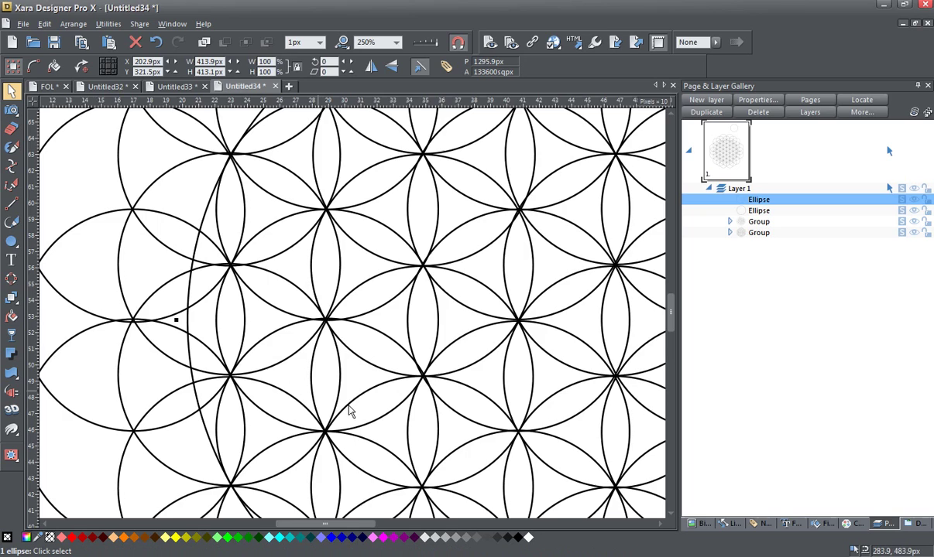
scroll(361, 403, down, 2)
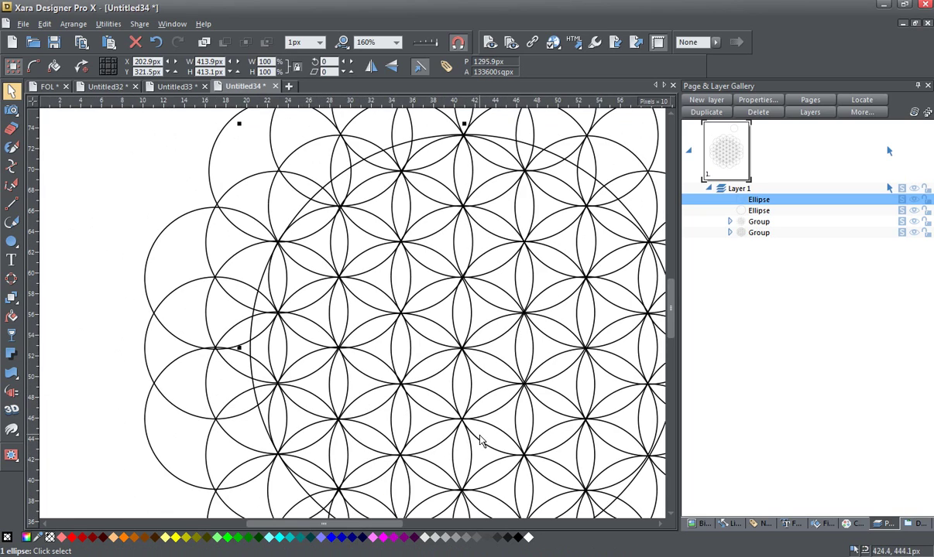
drag(479, 437, 346, 385)
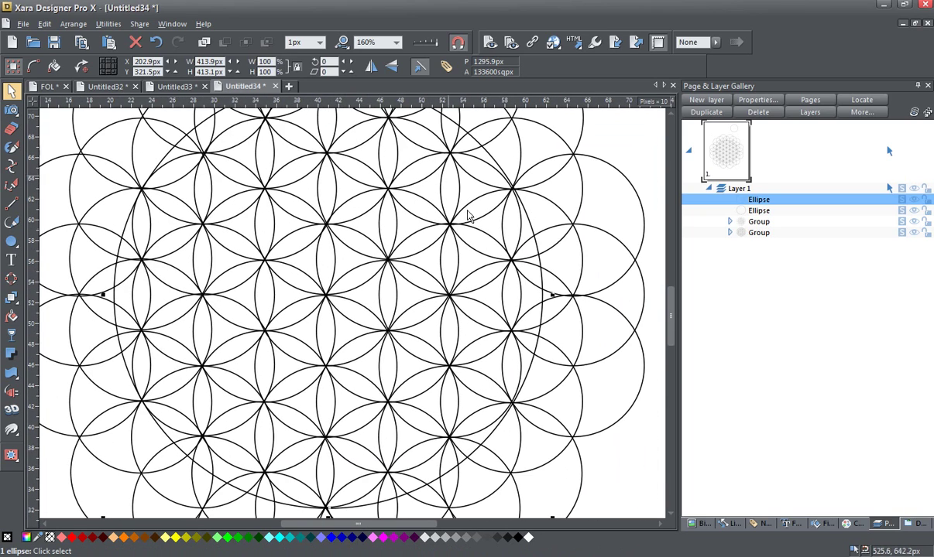
scroll(360, 251, down, 2)
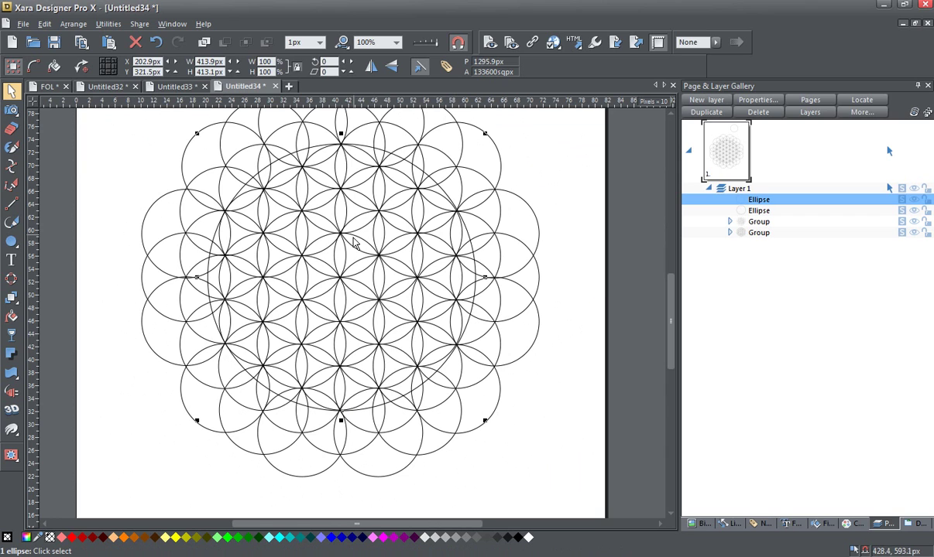
- Send the outer circle to back, move the small circle off-page, and ClipView the pattern into it
scroll(353, 243, down, 2)
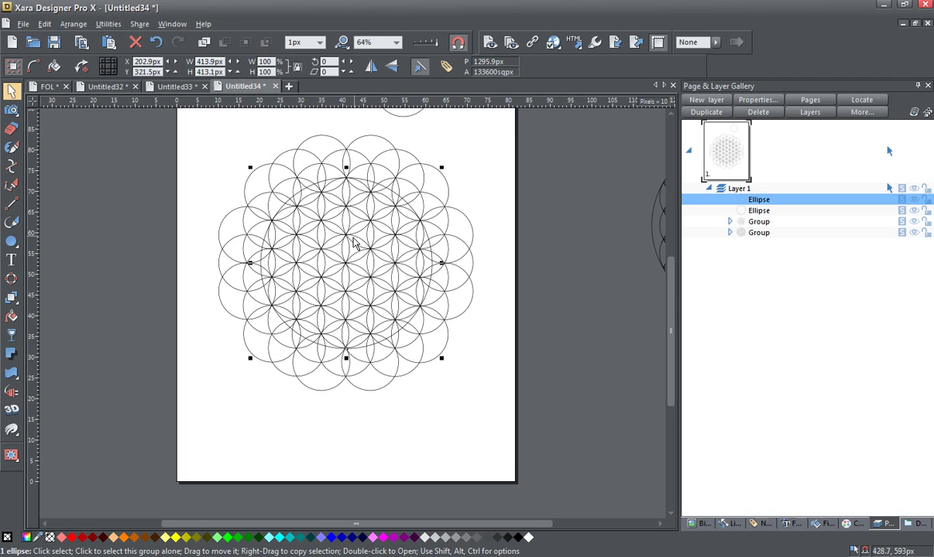
key(ctrl+b)
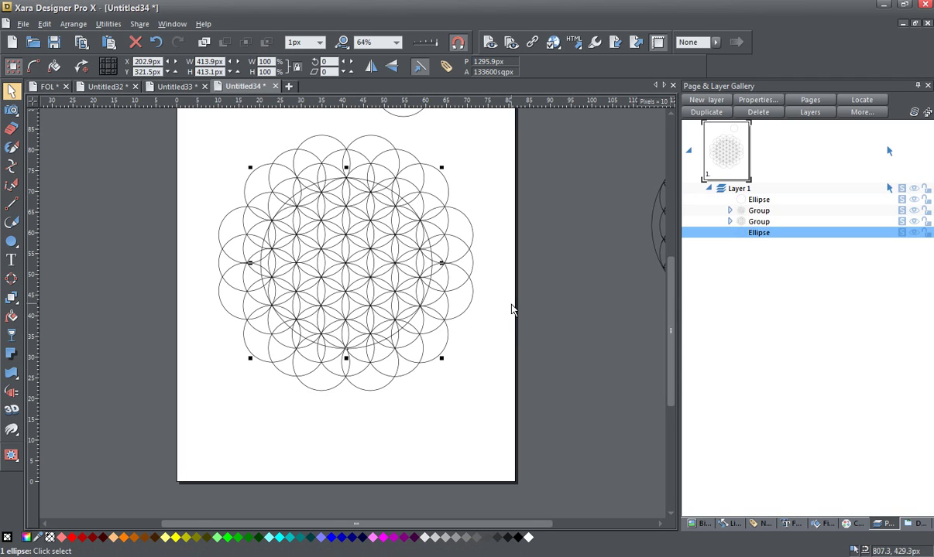
scroll(483, 291, down, 1)
drag(446, 147, 611, 150)
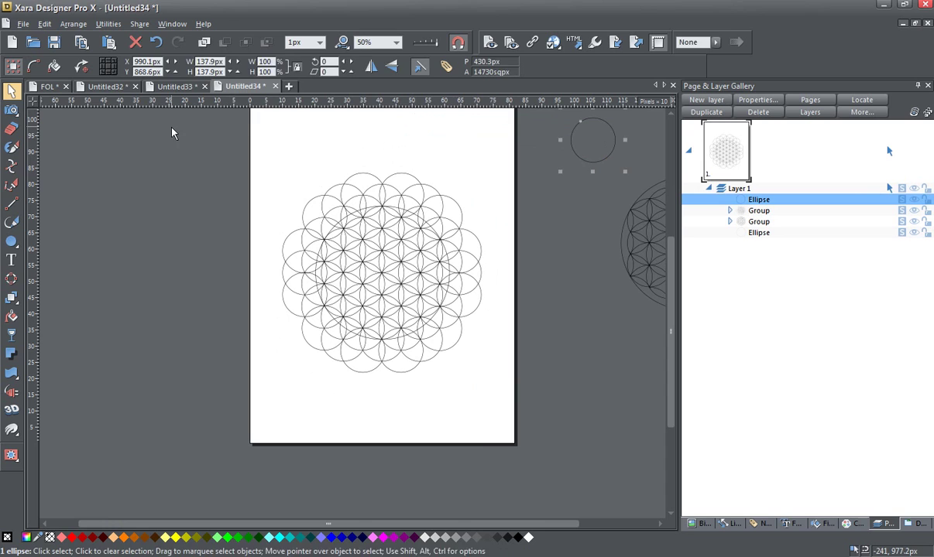
drag(171, 128, 531, 436)
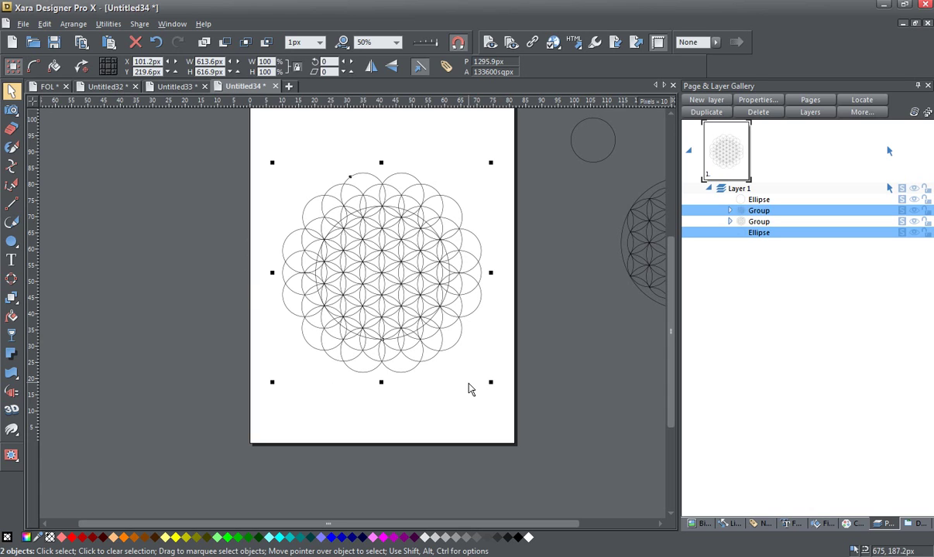
key(ctrl+5)
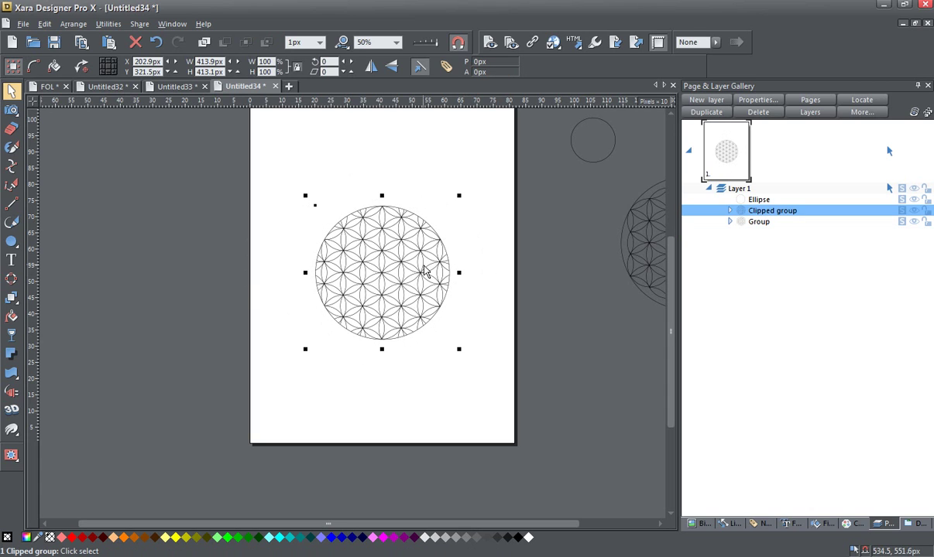
- Apply Arrange > Convert to Editable Shapes to the clipped flower group, then deselect
scroll(424, 270, up, 2)
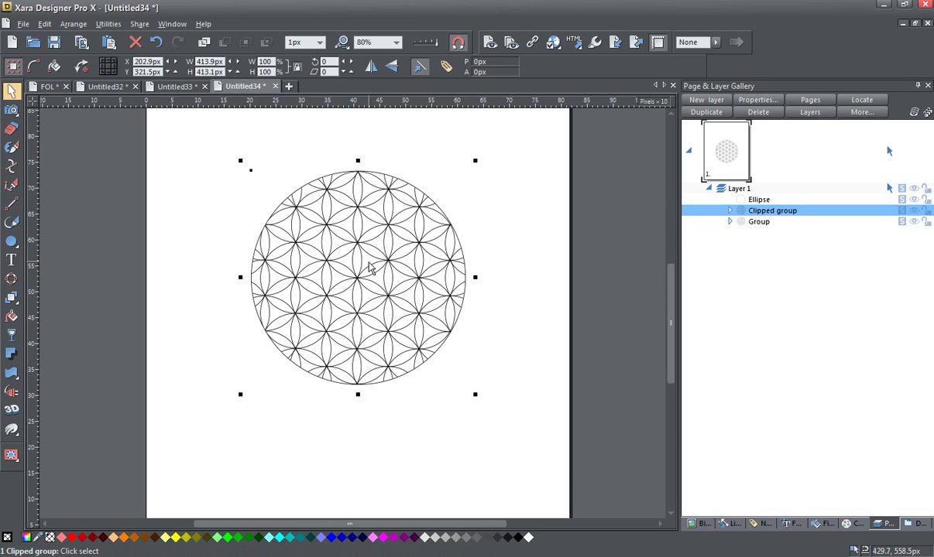
click(72, 24)
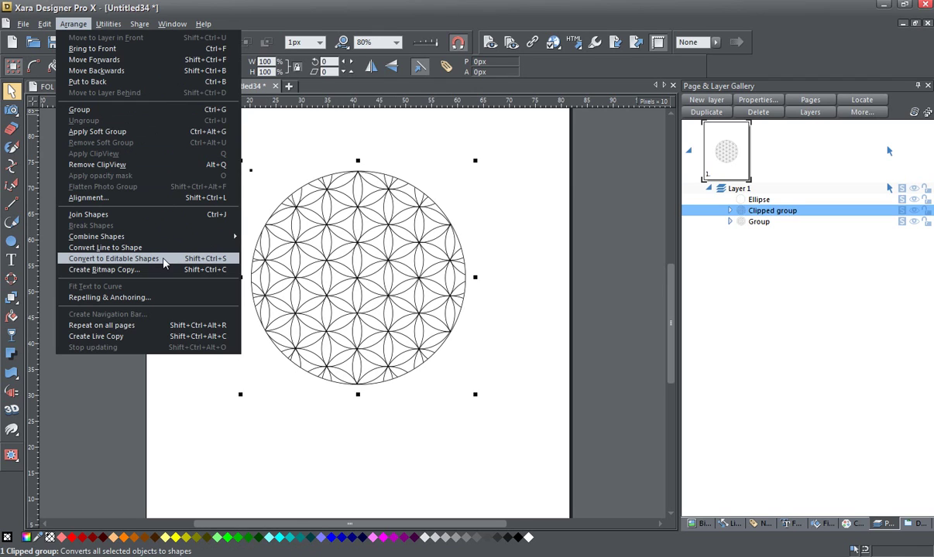
click(164, 261)
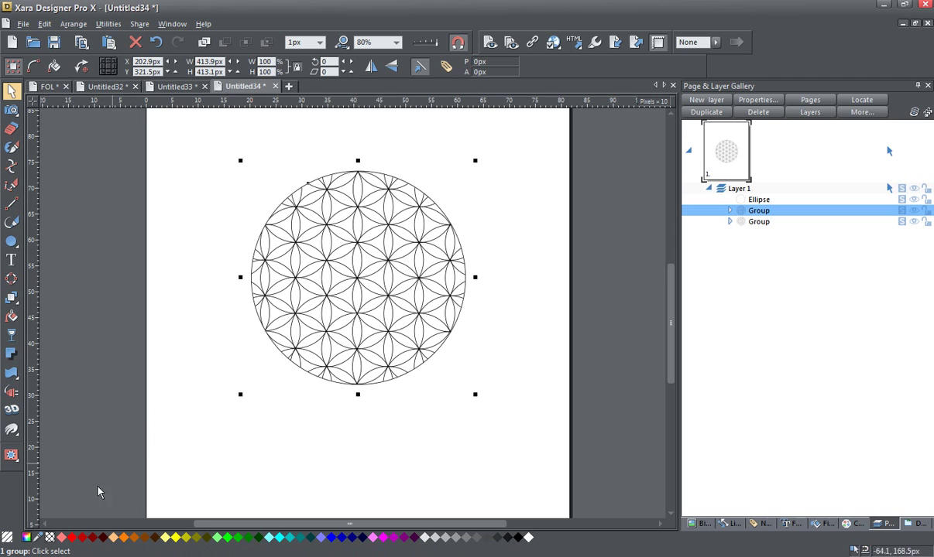
scroll(361, 244, up, 1)
scroll(361, 244, up, 1)
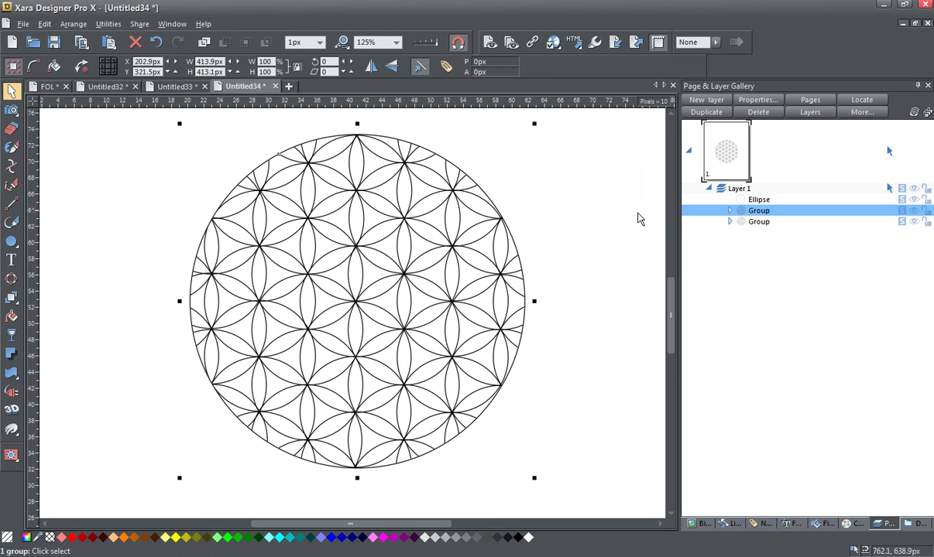
click(551, 224)
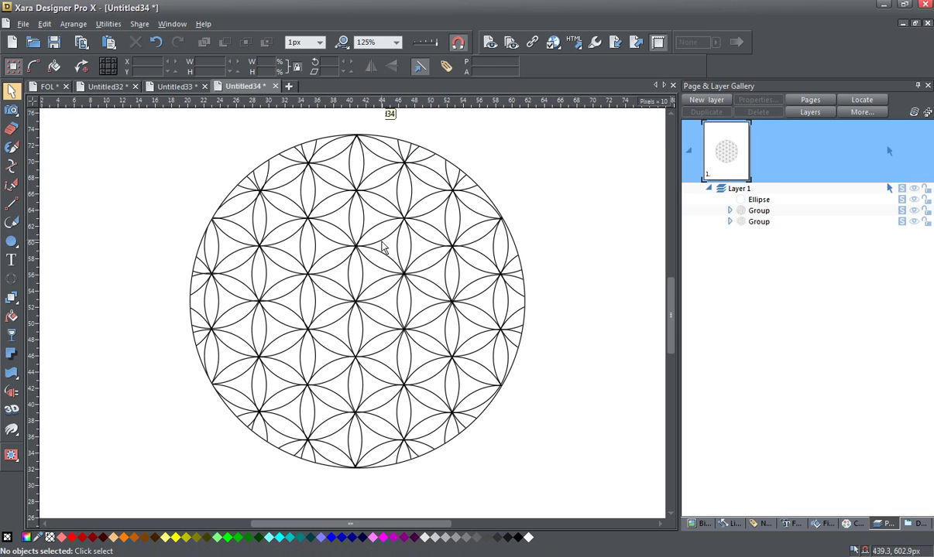
- Erase the four short arc stubs near the upper-right rim with the Shape Eraser tool
scroll(382, 247, up, 2)
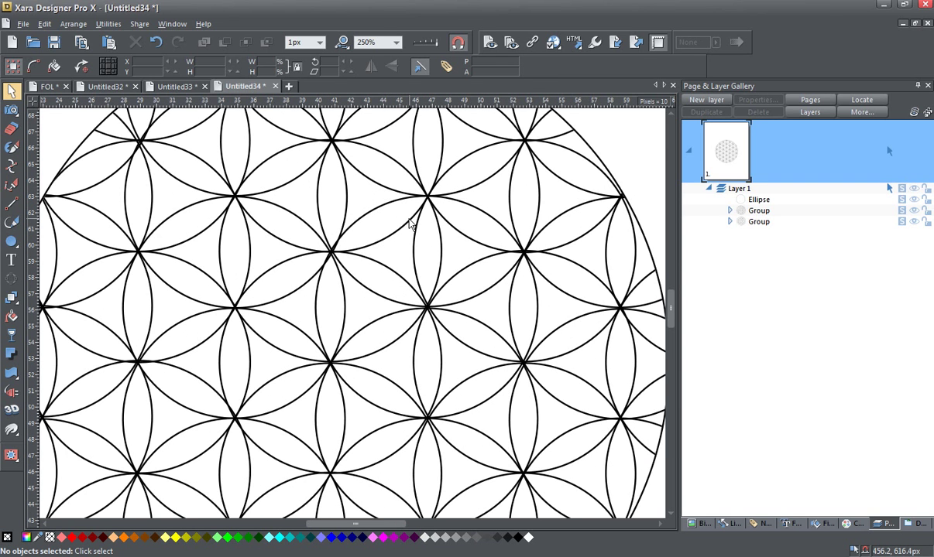
drag(409, 211, 362, 371)
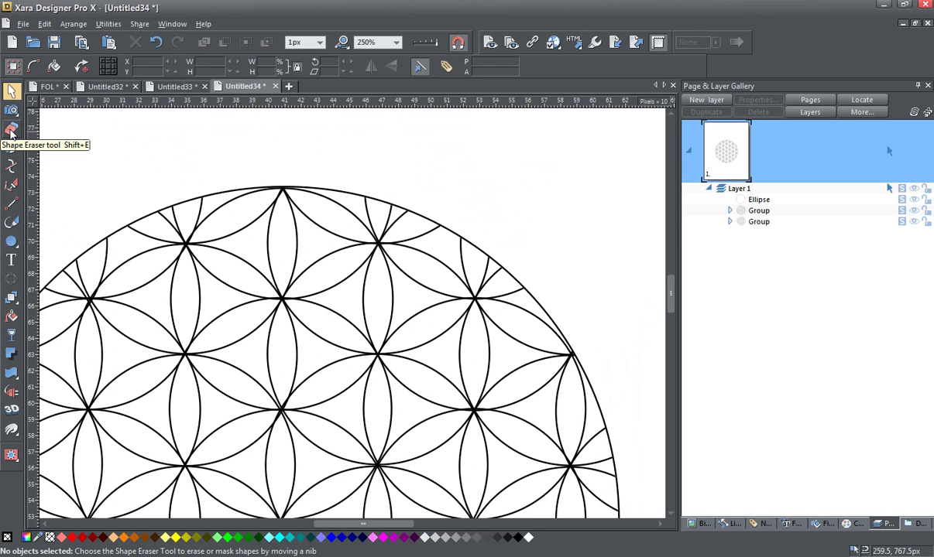
click(11, 131)
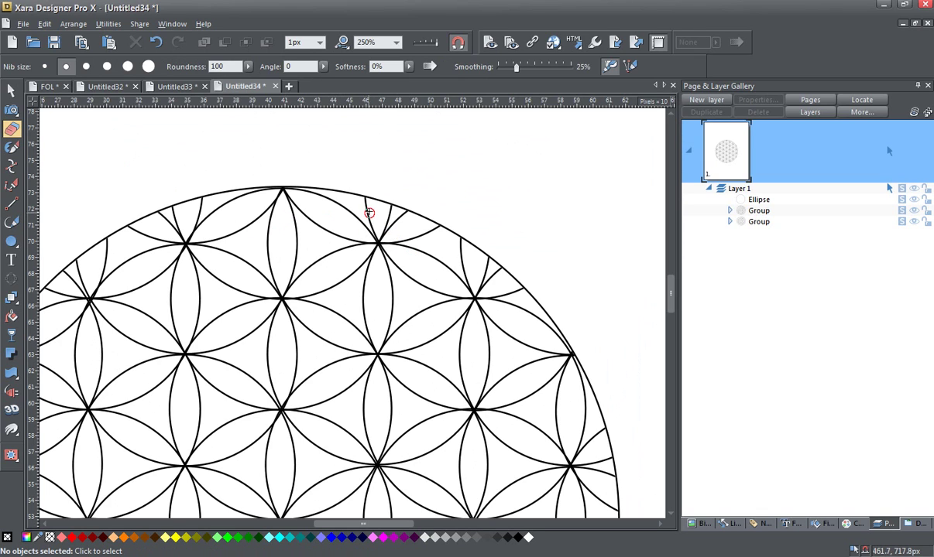
click(368, 210)
mouse_move(368, 211)
mouse_down()
mouse_move(361, 202)
mouse_move(379, 210)
mouse_move(363, 192)
mouse_move(379, 207)
mouse_move(371, 202)
mouse_move(376, 220)
mouse_up()
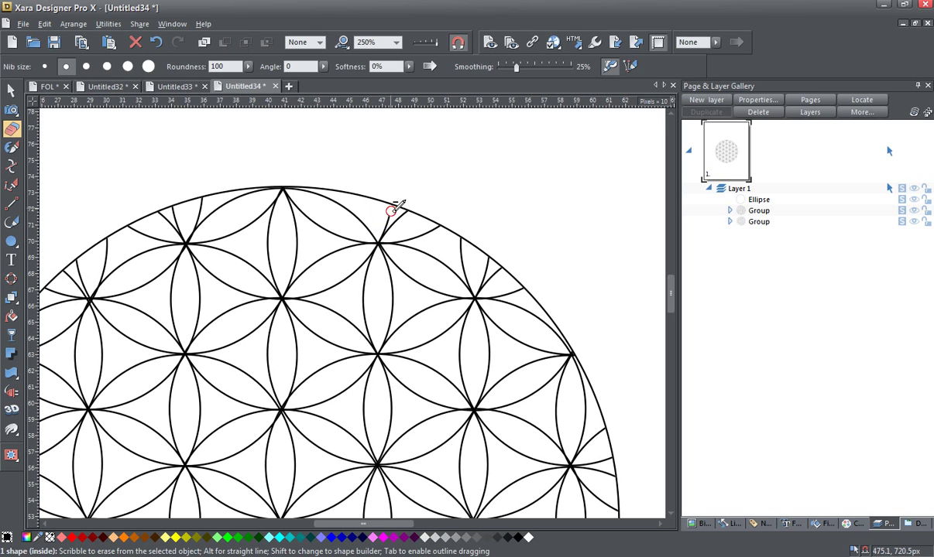
mouse_move(388, 211)
mouse_down()
mouse_move(381, 236)
mouse_move(389, 215)
mouse_move(385, 226)
mouse_move(405, 220)
mouse_move(398, 213)
mouse_move(414, 218)
mouse_move(395, 209)
mouse_move(386, 235)
mouse_up()
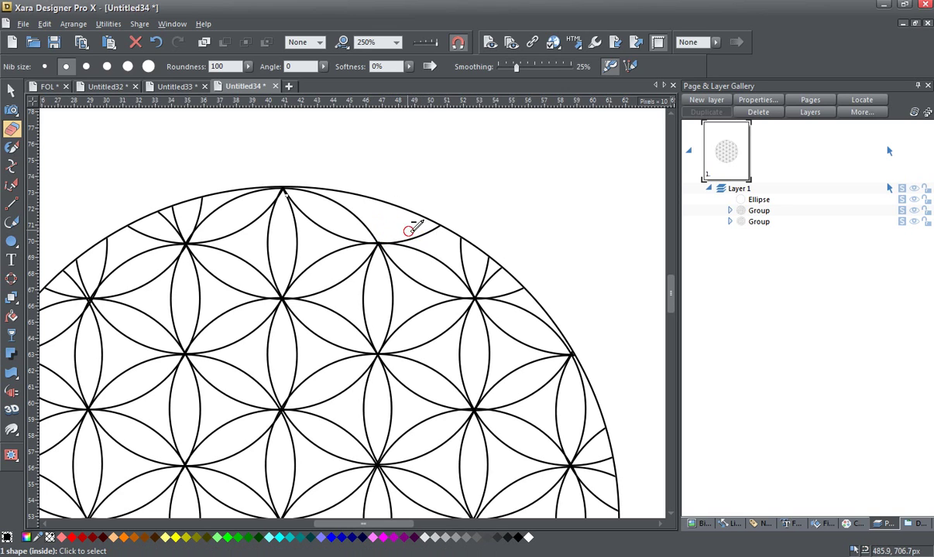
drag(427, 217, 432, 231)
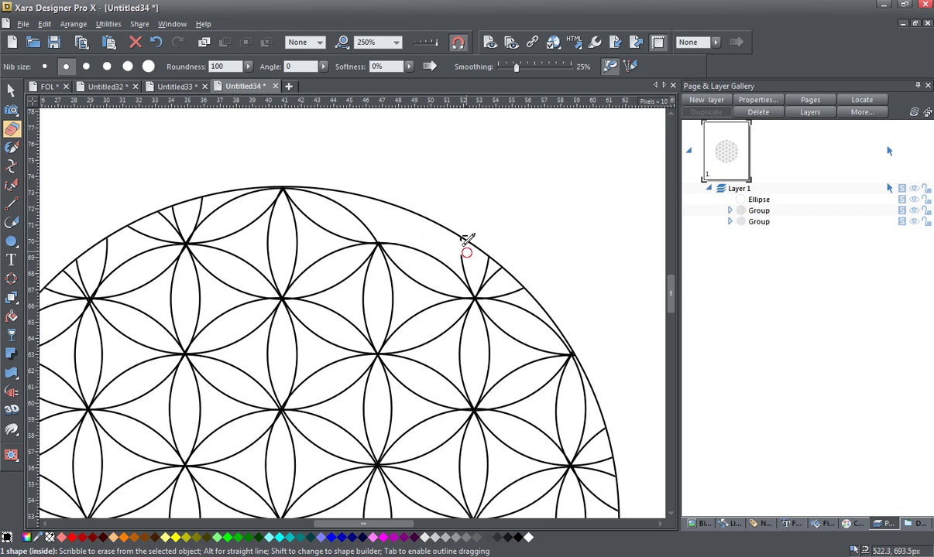
mouse_move(463, 247)
mouse_down()
mouse_move(475, 280)
mouse_move(484, 271)
mouse_up()
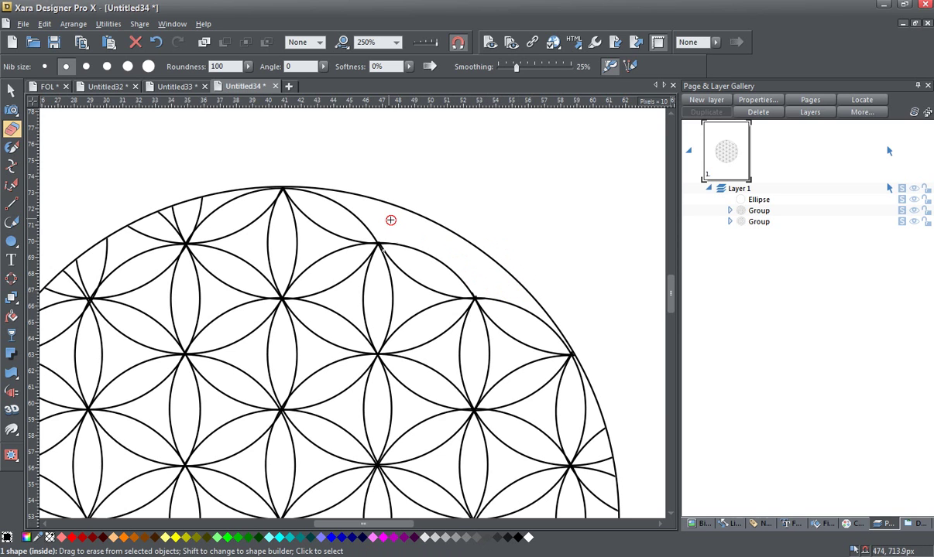
scroll(390, 220, down, 4)
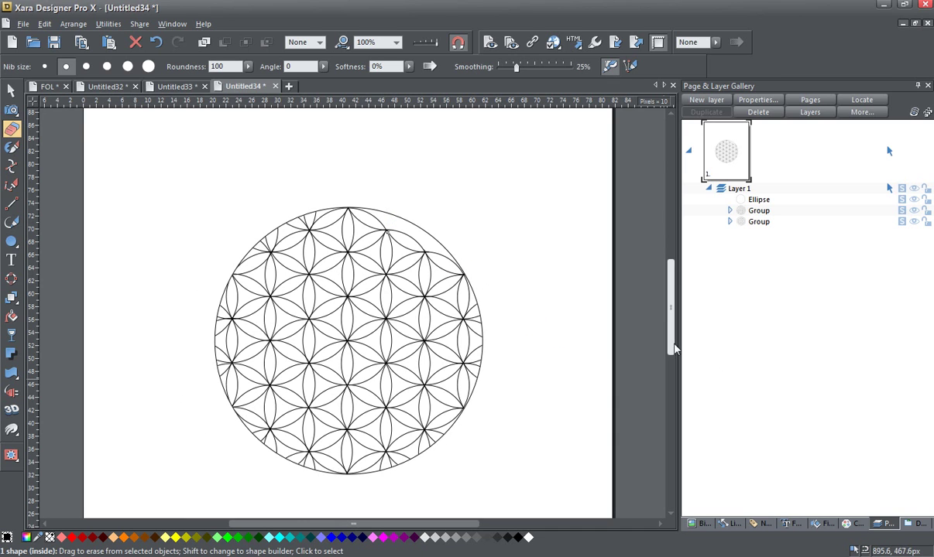
- Trace a closed three-arc scalloped shape down the right rim, curving each segment to its petal arc
scroll(670, 348, down, 2)
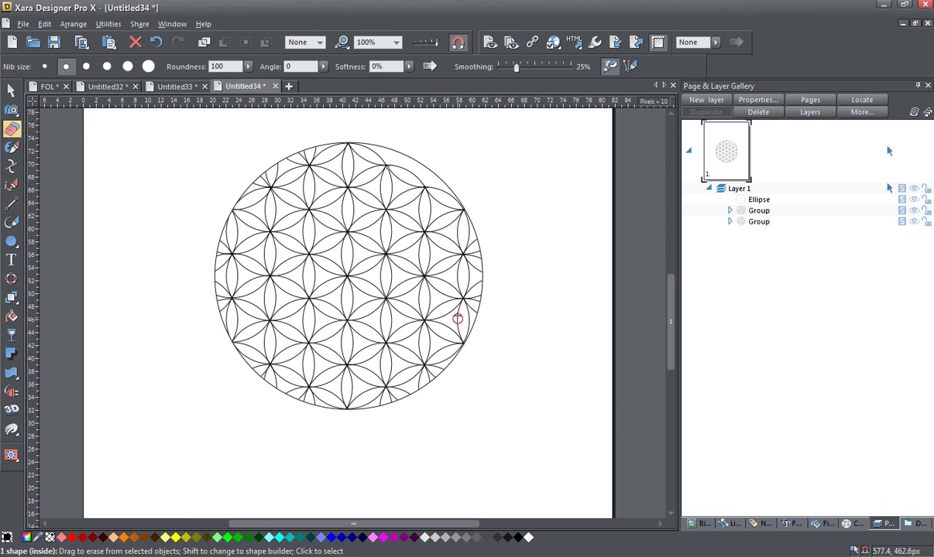
scroll(430, 281, up, 3)
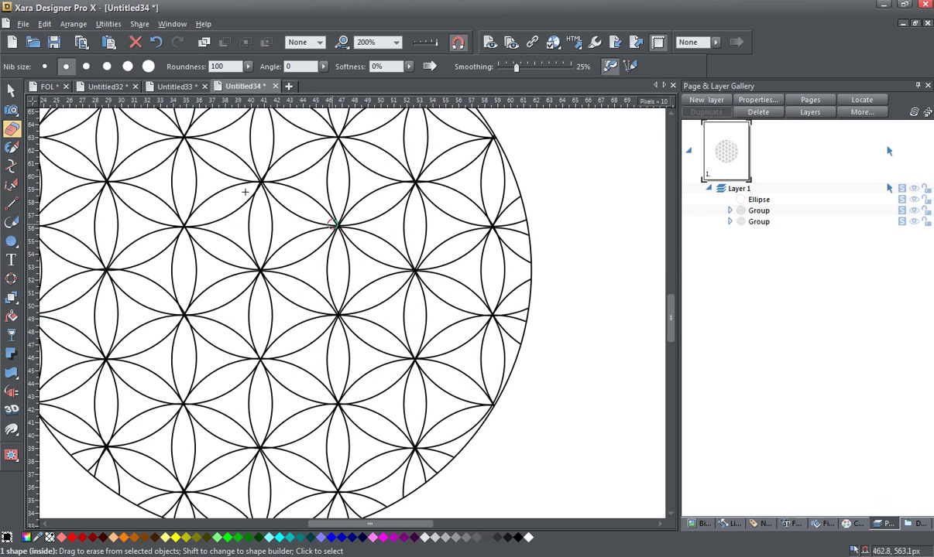
click(11, 167)
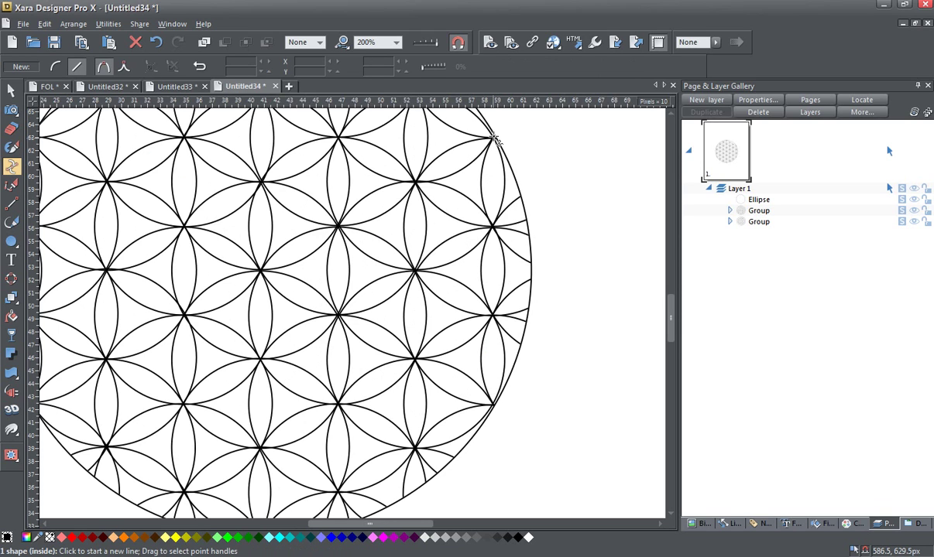
click(494, 140)
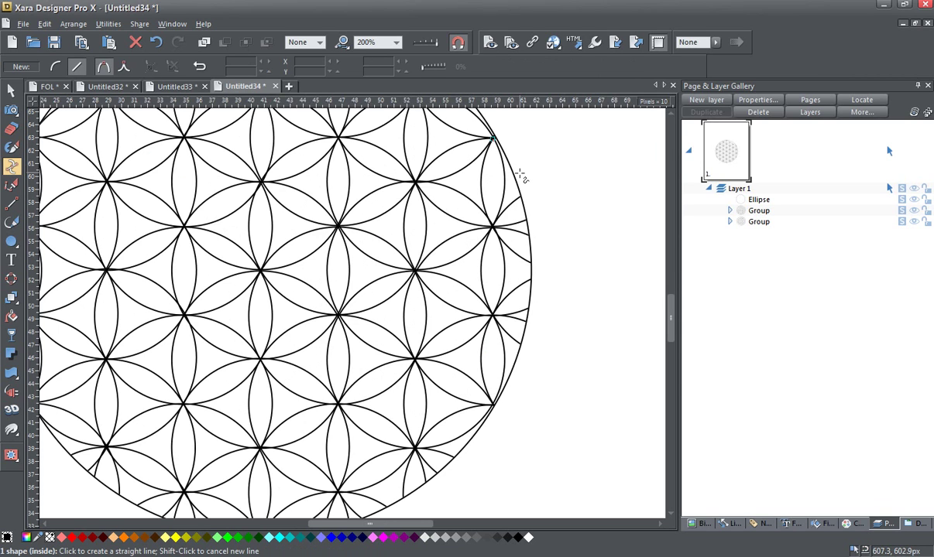
click(494, 405)
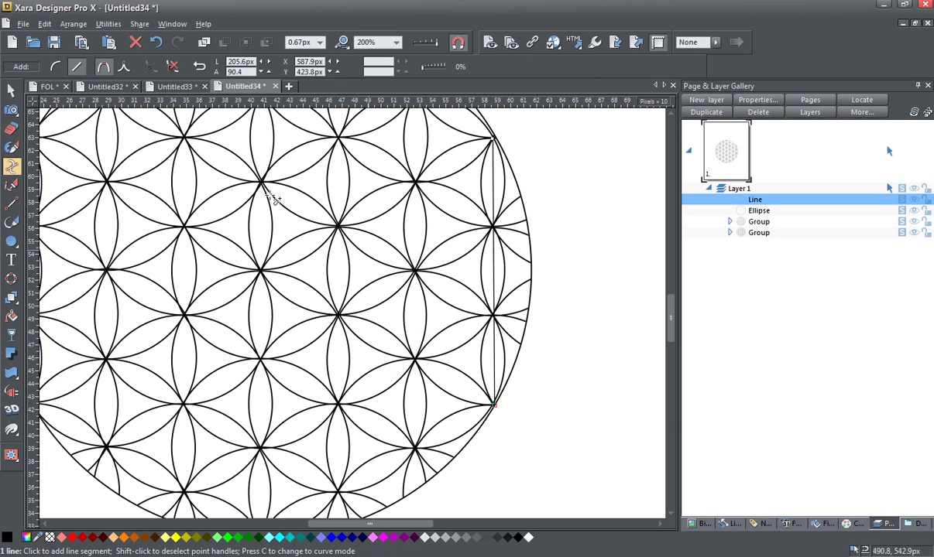
click(155, 42)
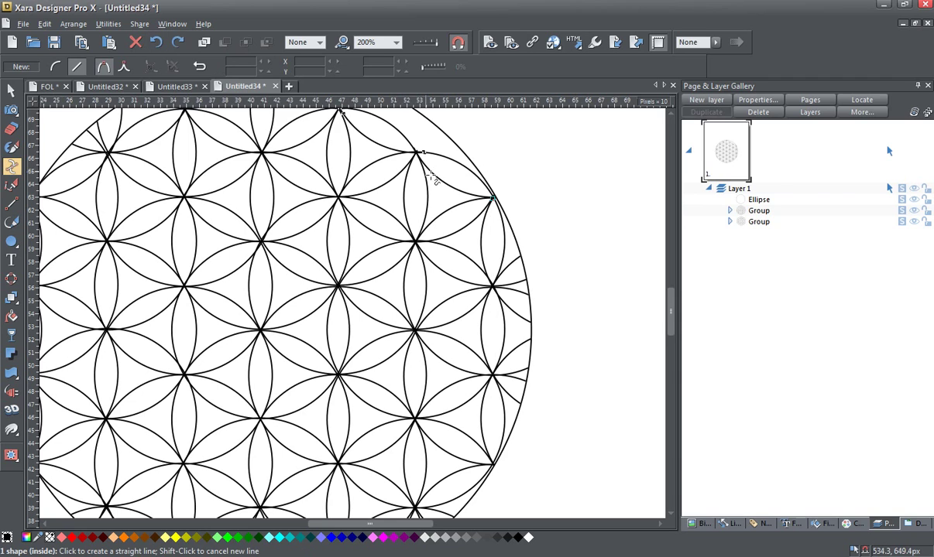
click(494, 287)
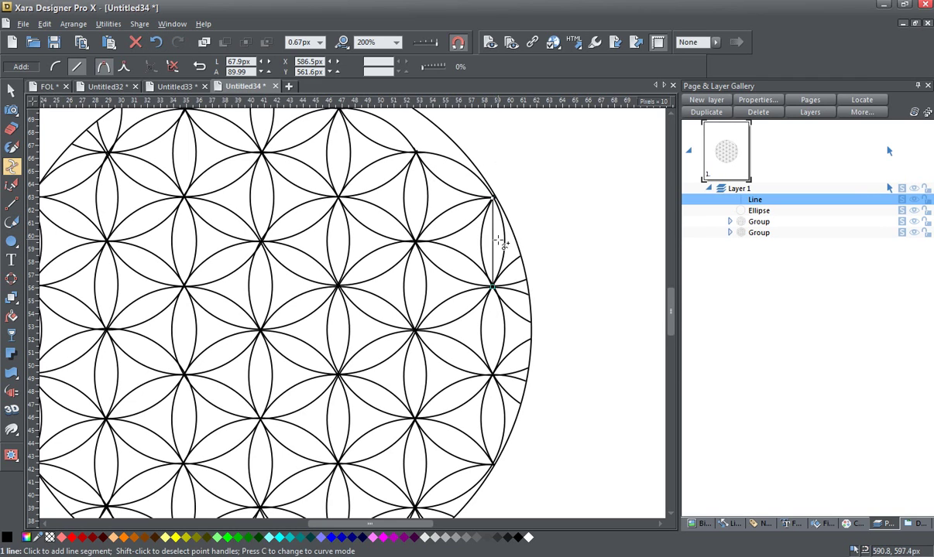
drag(497, 247, 512, 248)
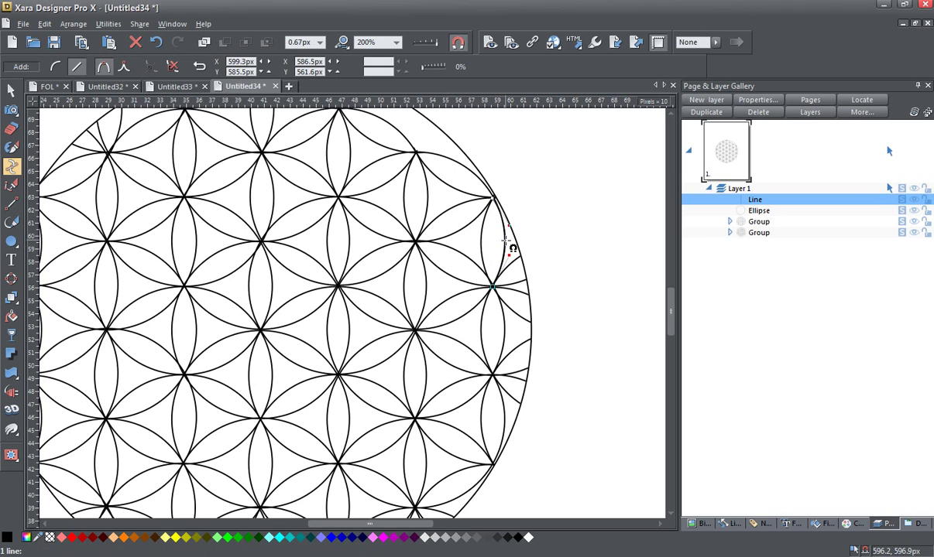
click(493, 376)
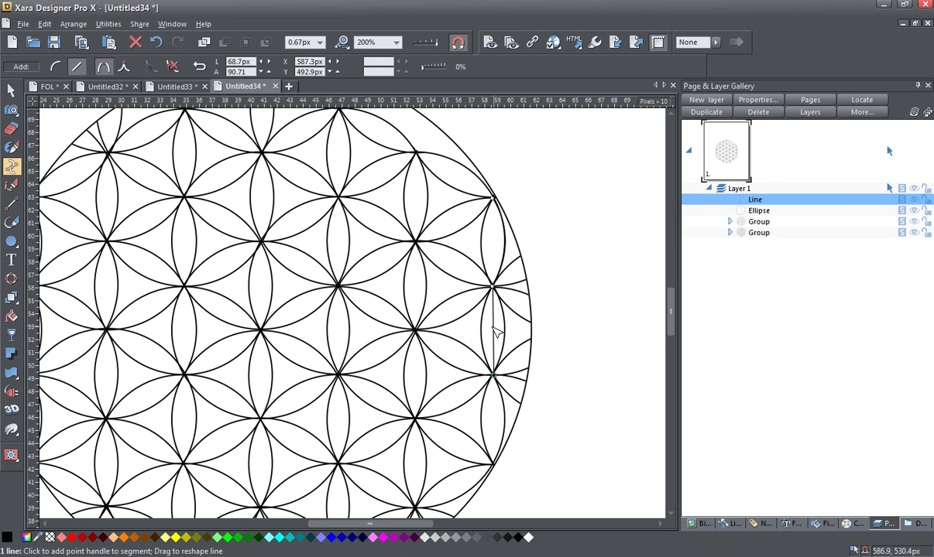
drag(496, 335, 505, 334)
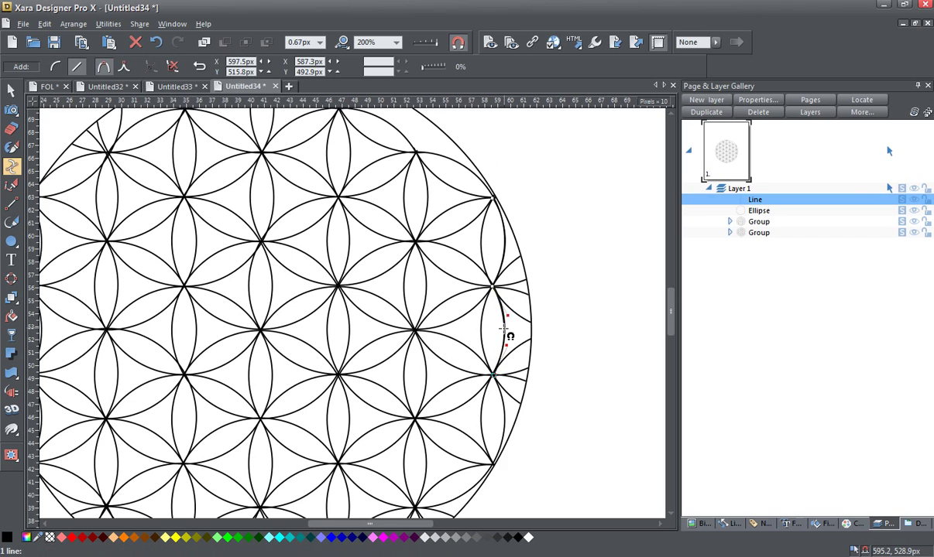
click(493, 464)
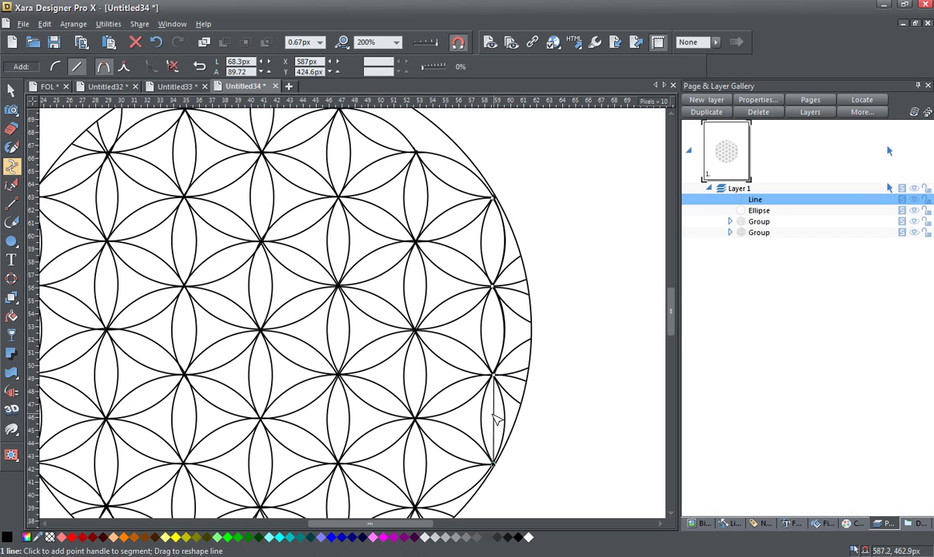
drag(495, 423, 503, 418)
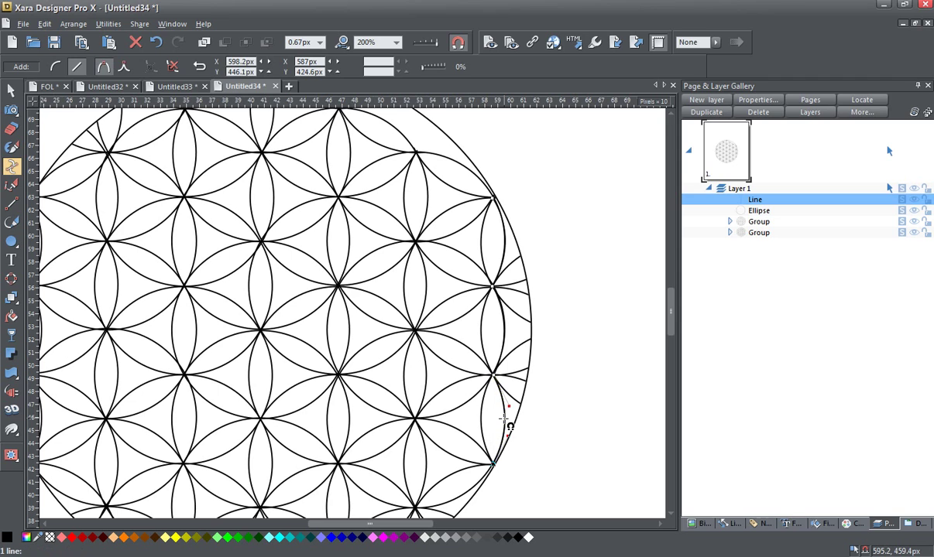
click(494, 199)
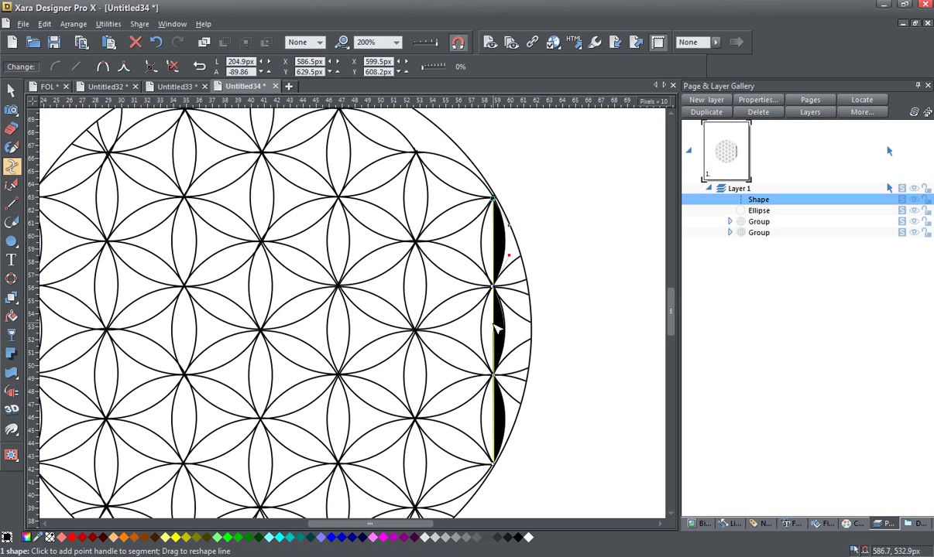
- Bend the crescent's outer edge and its curve handles out to the big circle's rim, and fill it white
drag(497, 329, 531, 327)
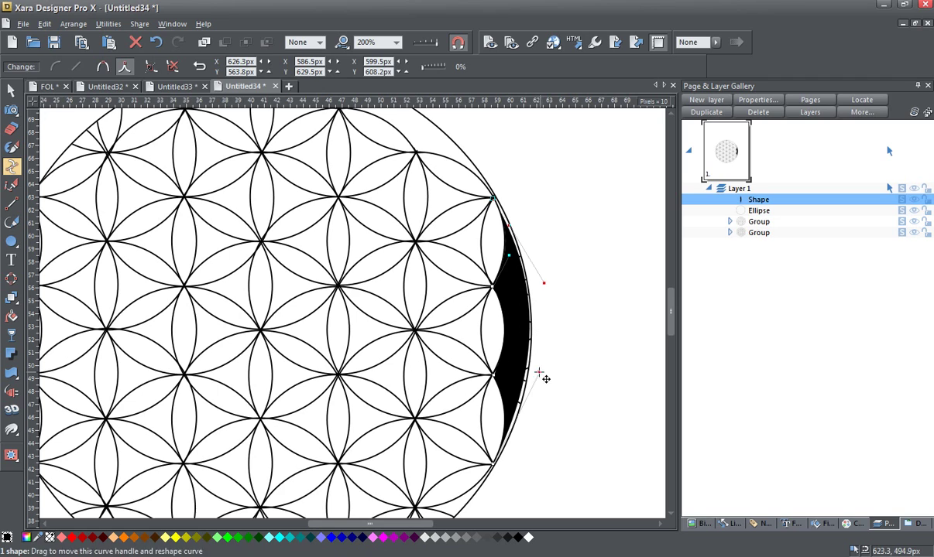
drag(538, 371, 542, 383)
drag(544, 284, 540, 248)
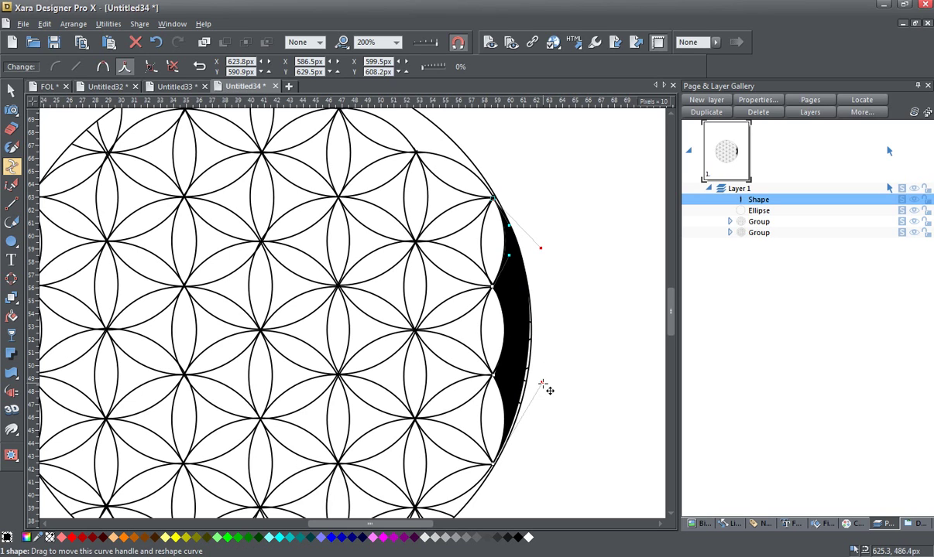
drag(542, 384, 545, 390)
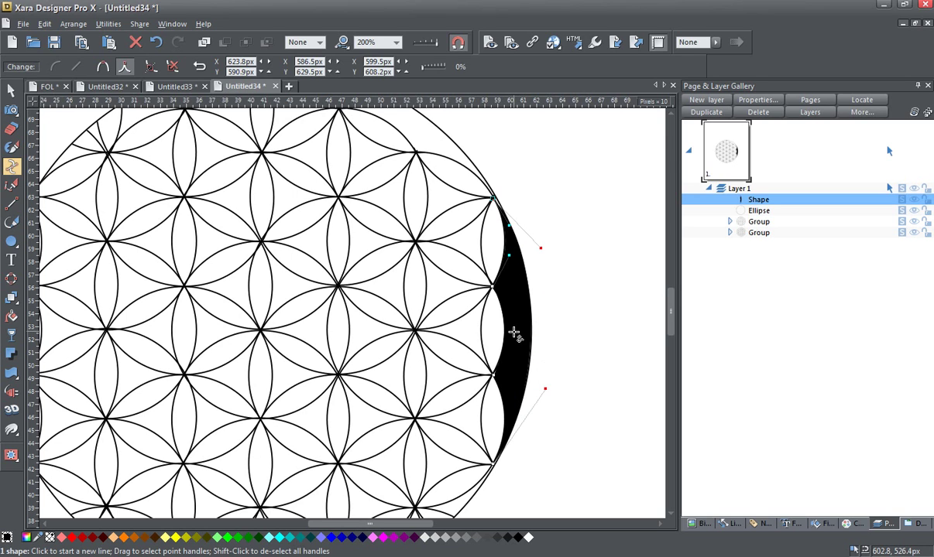
click(528, 538)
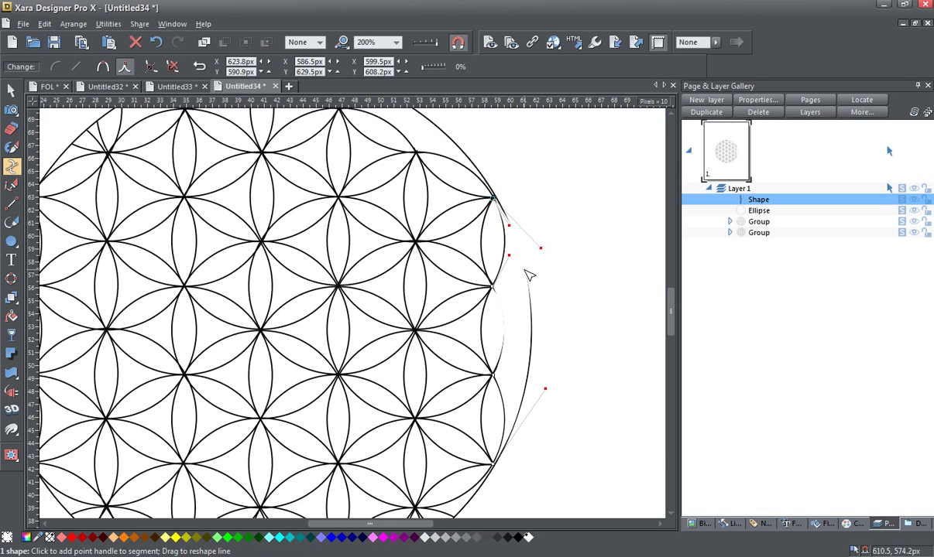
- Reposition the crescent's middle node and outer curve so it reaches the rim, about 28.5 × 204.9 px
click(497, 290)
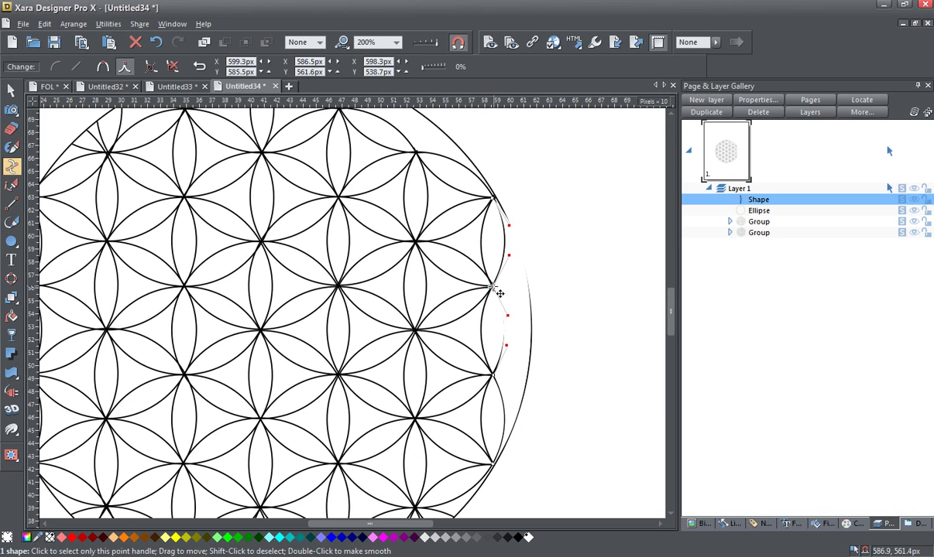
drag(493, 288, 497, 290)
click(156, 43)
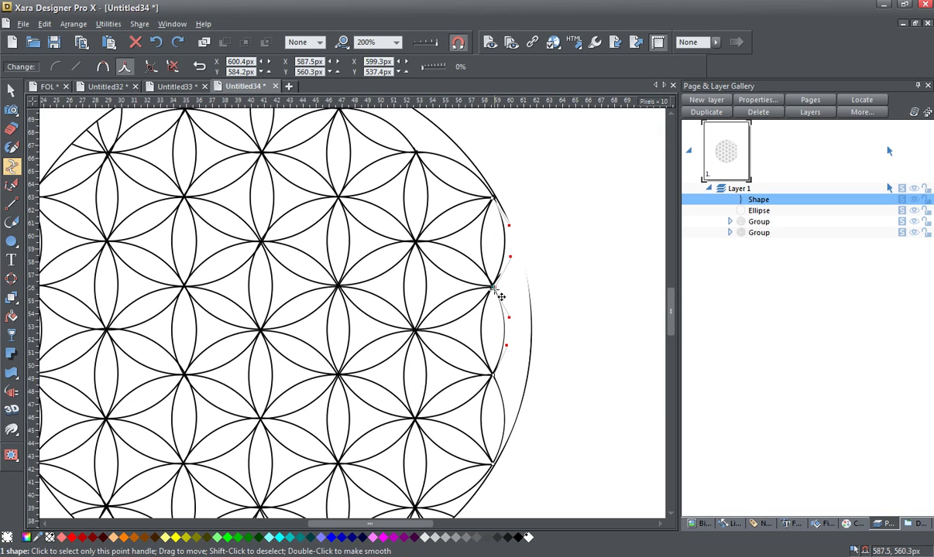
drag(500, 294, 502, 293)
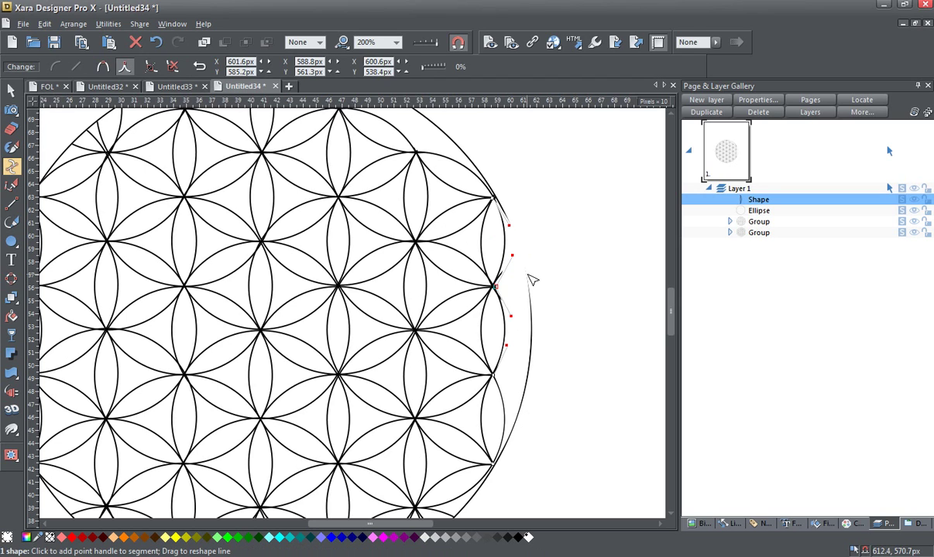
drag(529, 274, 526, 277)
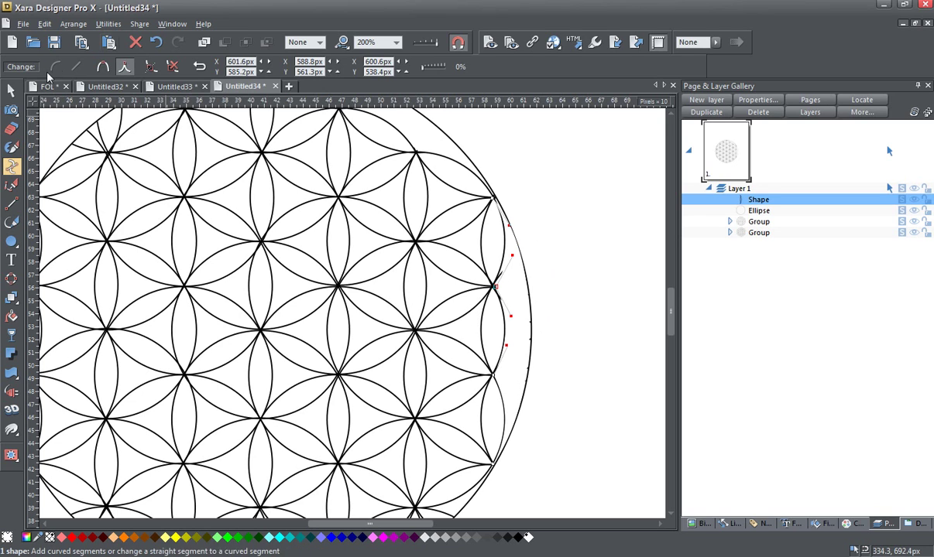
click(11, 90)
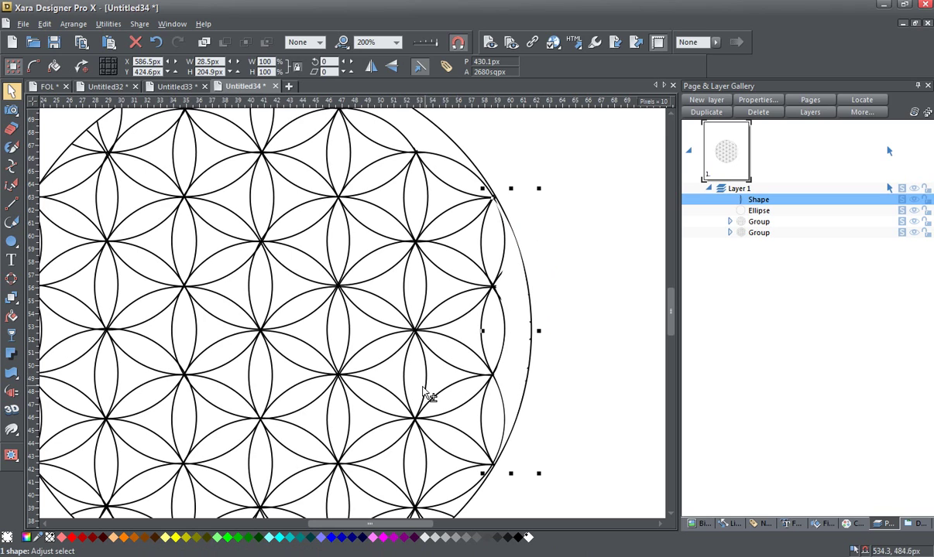
- Try cutting the crescent from the circle group, then undo until it is a plain 10.4 × 205.6 px line
shift+click(461, 318)
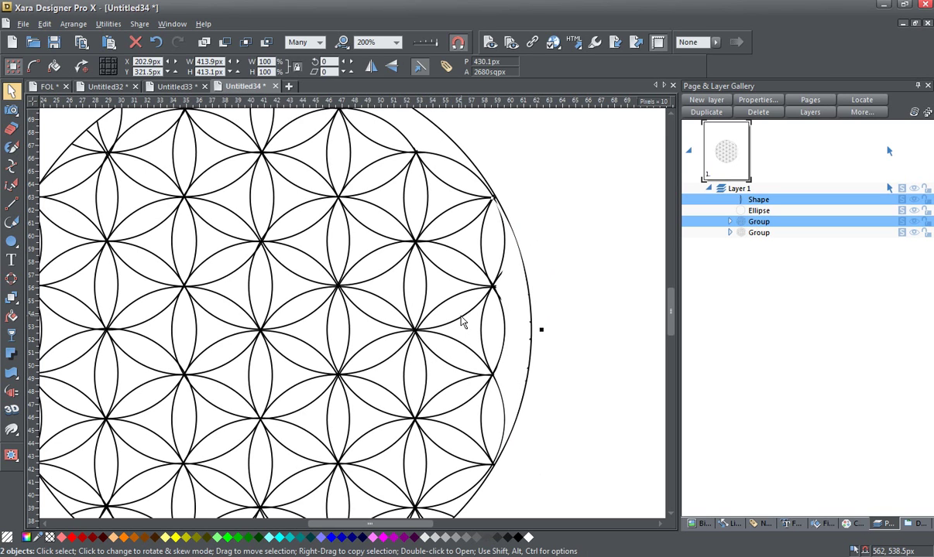
key(ctrl+g)
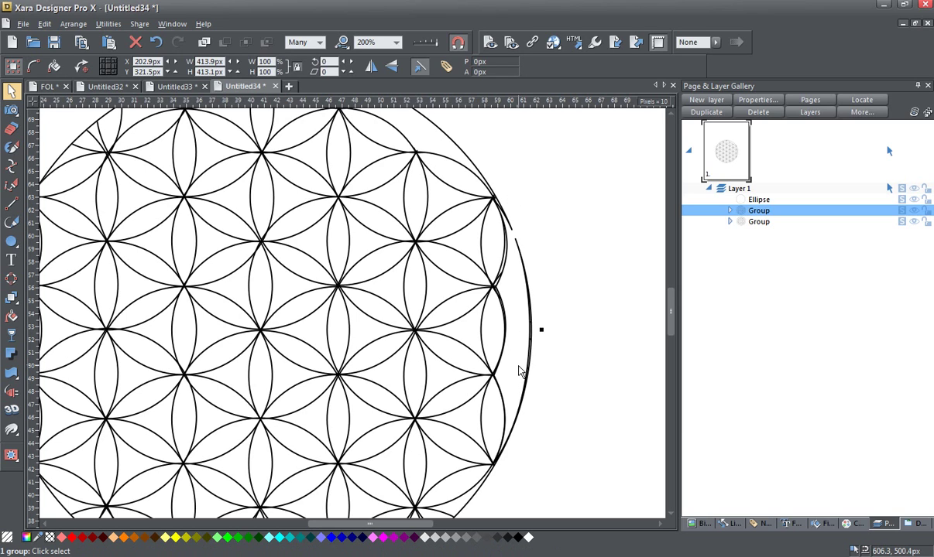
click(157, 43)
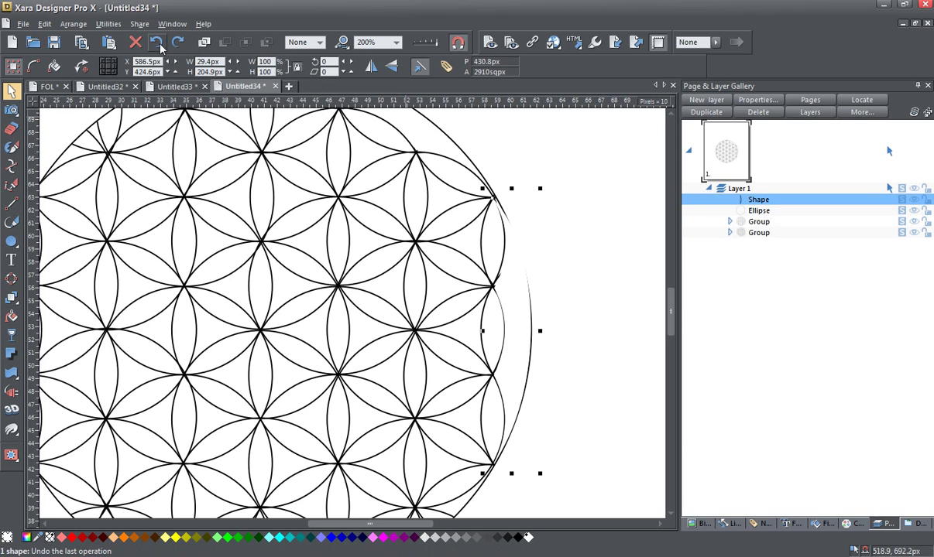
click(157, 43)
click(157, 42)
click(157, 42)
click(160, 46)
click(160, 46)
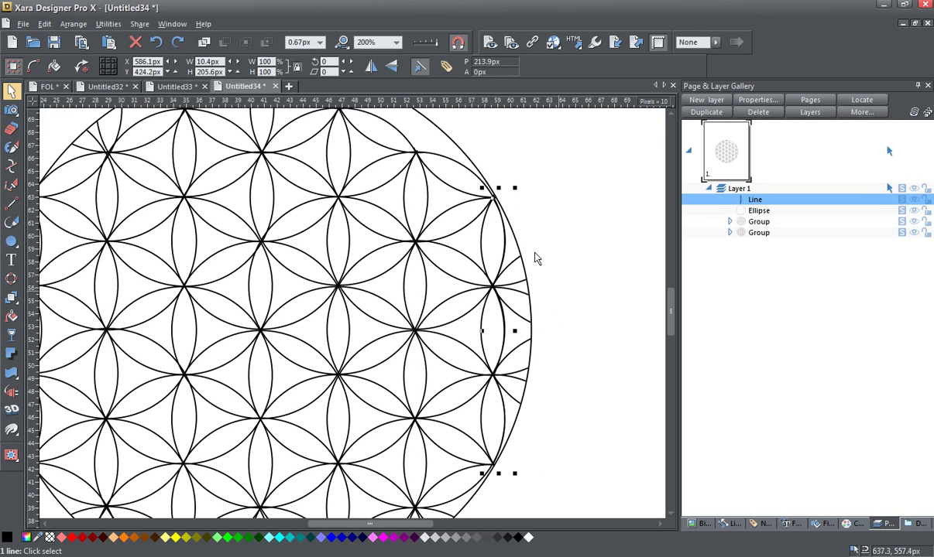
- Place the second 412.5 px flower group on the page's lower left, just below the first pattern
scroll(467, 207, down, 2)
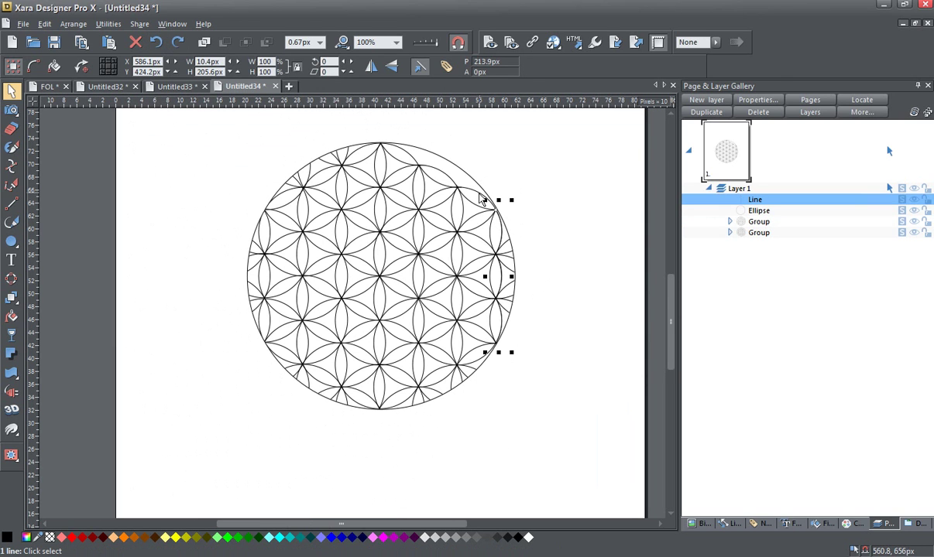
drag(611, 364, 462, 367)
scroll(468, 308, right, 3)
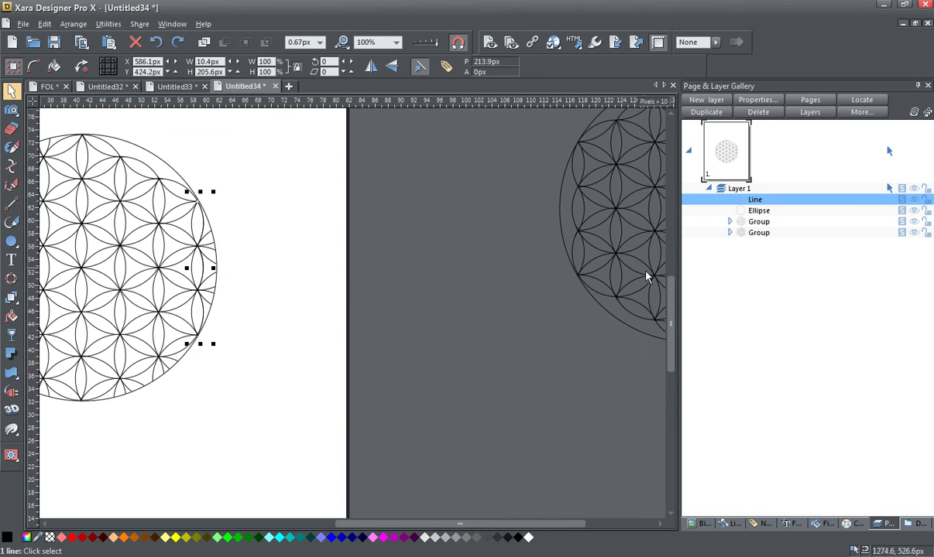
drag(649, 278, 258, 478)
drag(152, 472, 344, 204)
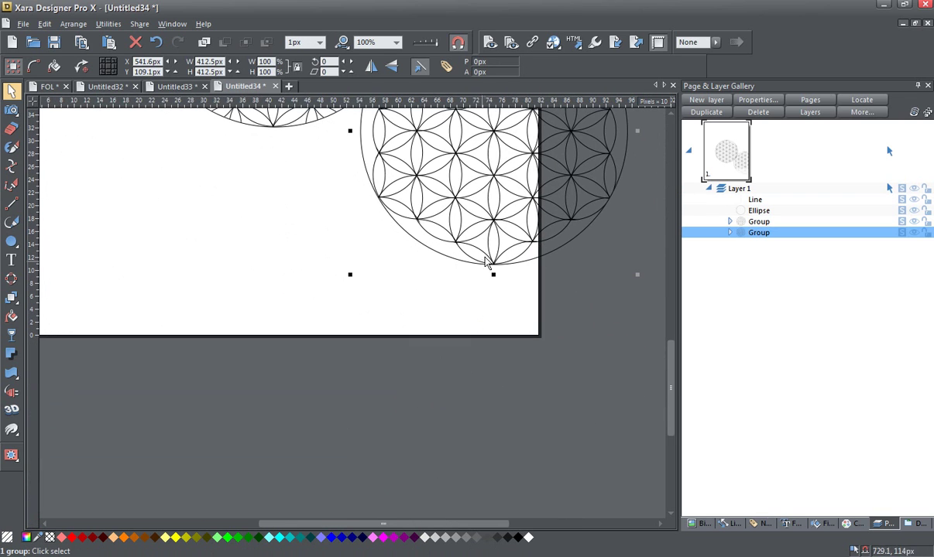
drag(464, 208, 272, 356)
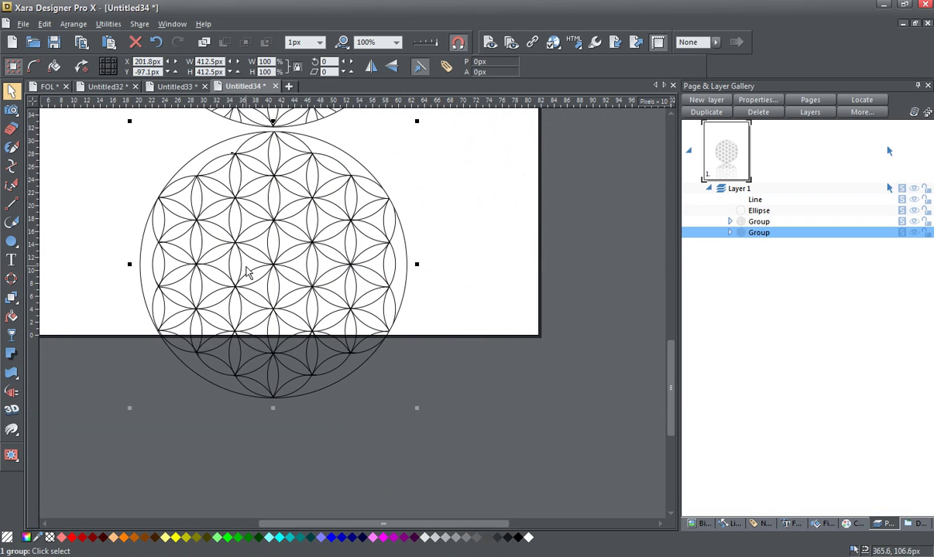